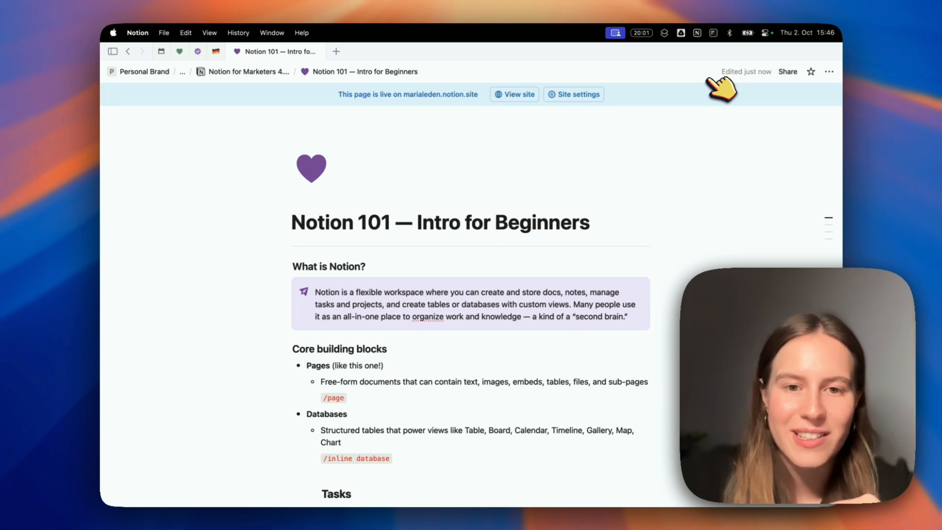
# Step: Look through the Notion 101 page from its introduction and core building blocks to the helpful shortcuts and build examples
pyautogui.scroll(-3, 715, 194)
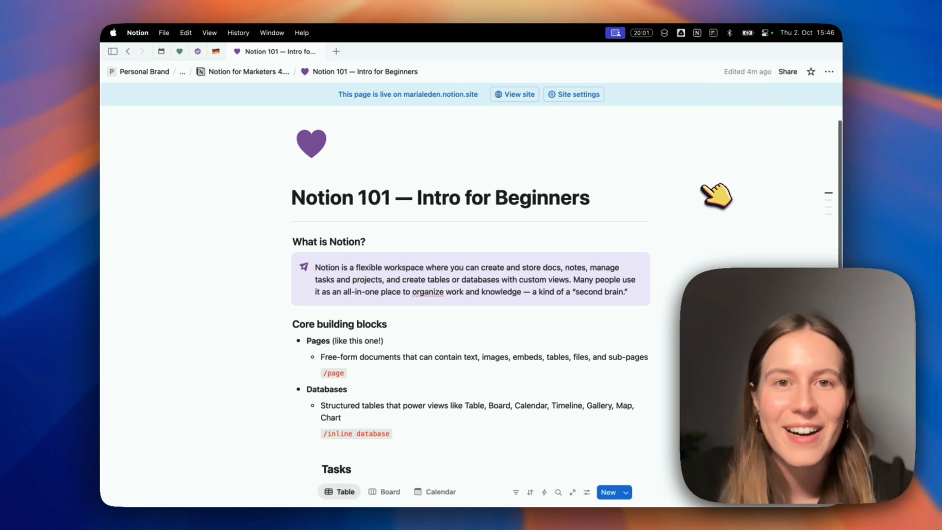
pyautogui.scroll(-2, 660, 251)
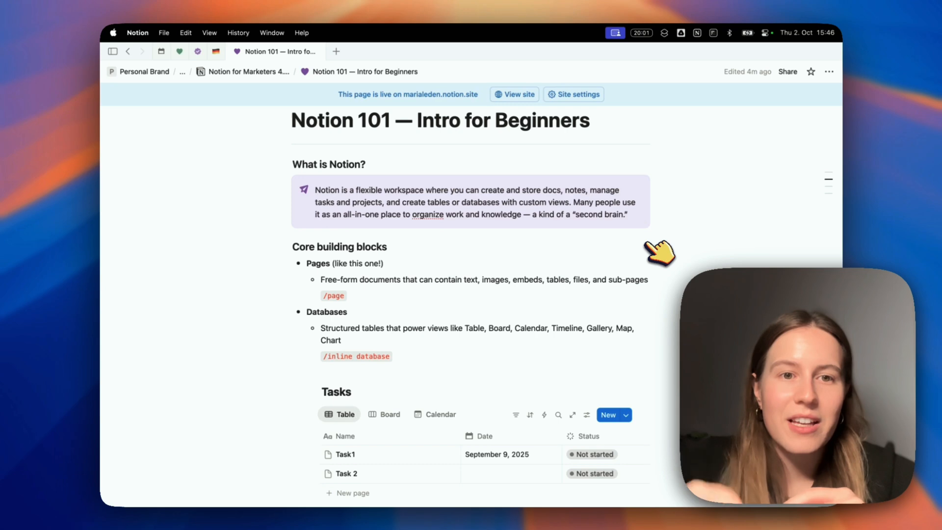
pyautogui.scroll(2, 659, 251)
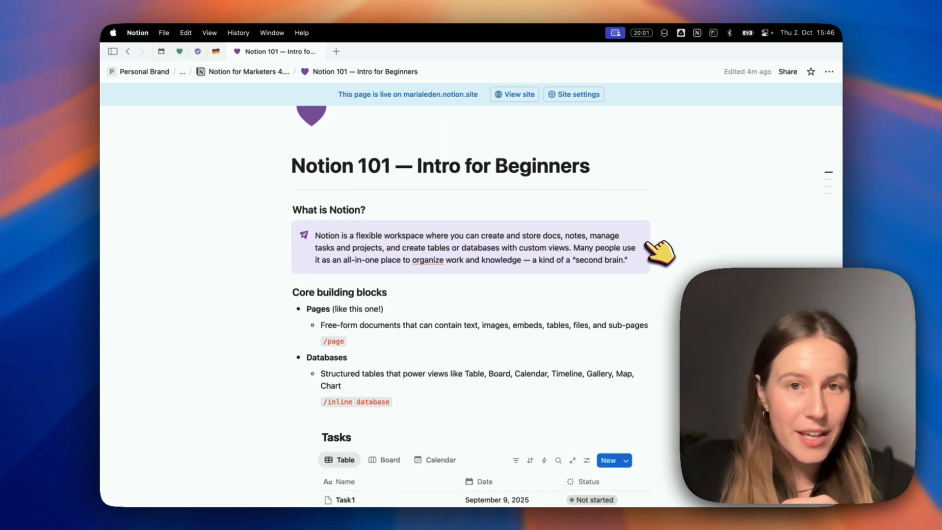
pyautogui.scroll(3, 535, 260)
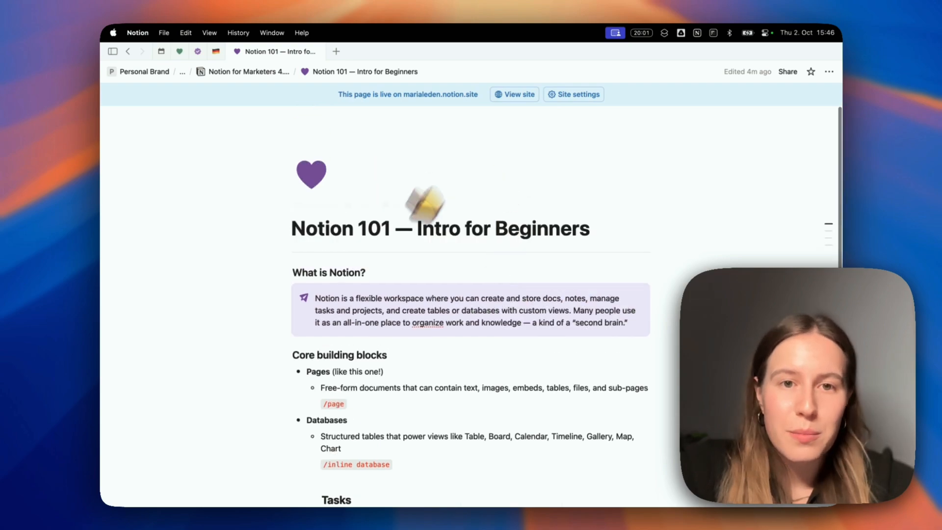
pyautogui.scroll(-10, 431, 273)
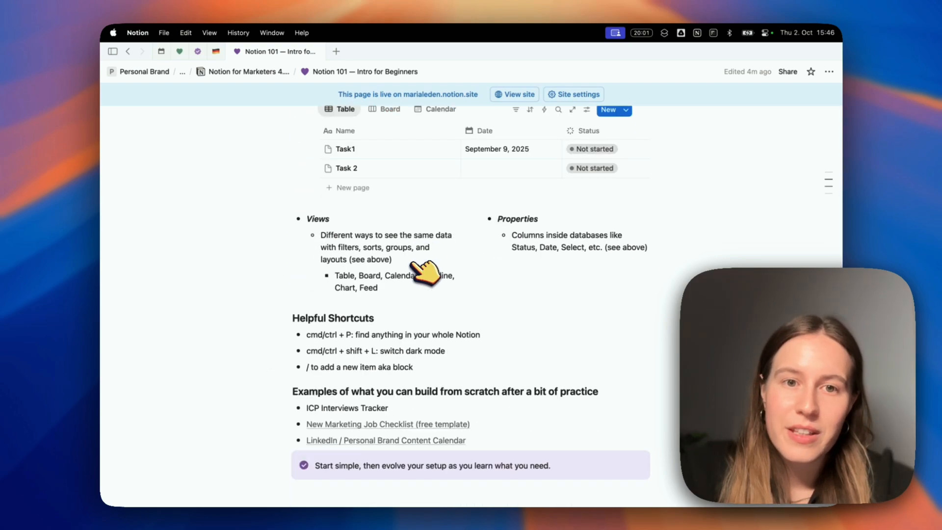
pyautogui.scroll(10, 427, 273)
pyautogui.scroll(-7, 426, 273)
pyautogui.scroll(-4, 425, 272)
pyautogui.scroll(10, 426, 273)
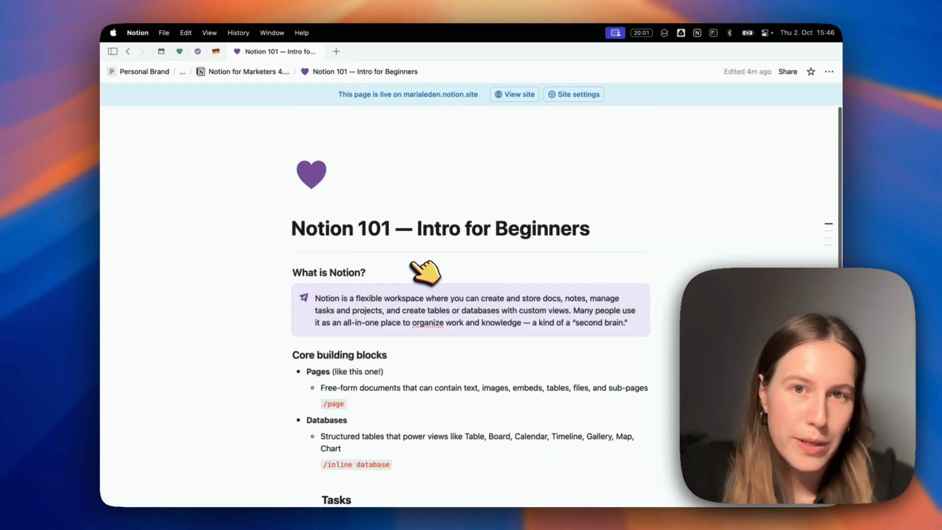
pyautogui.scroll(-3, 426, 272)
pyautogui.scroll(-1, 411, 263)
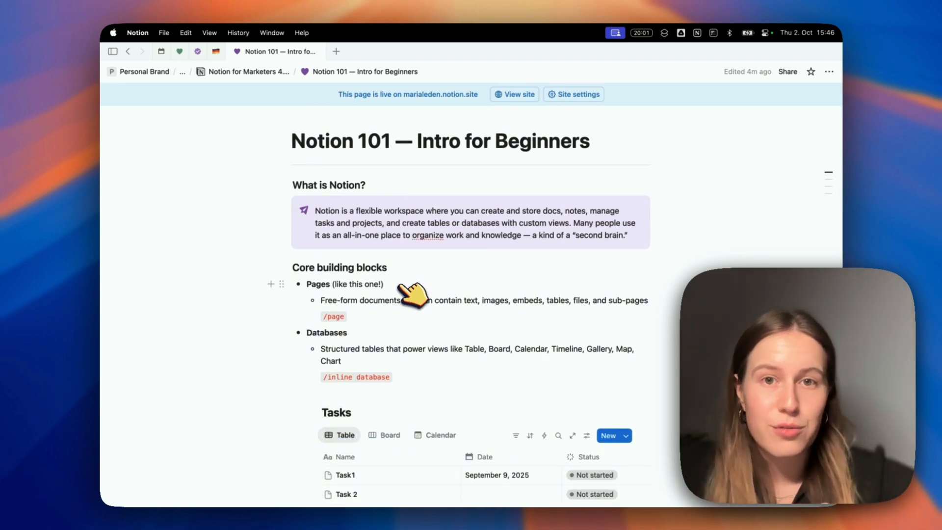
# Step: Insert a new sub-page on a line below the /page text and return to the Notion 101 page
pyautogui.click(357, 318)
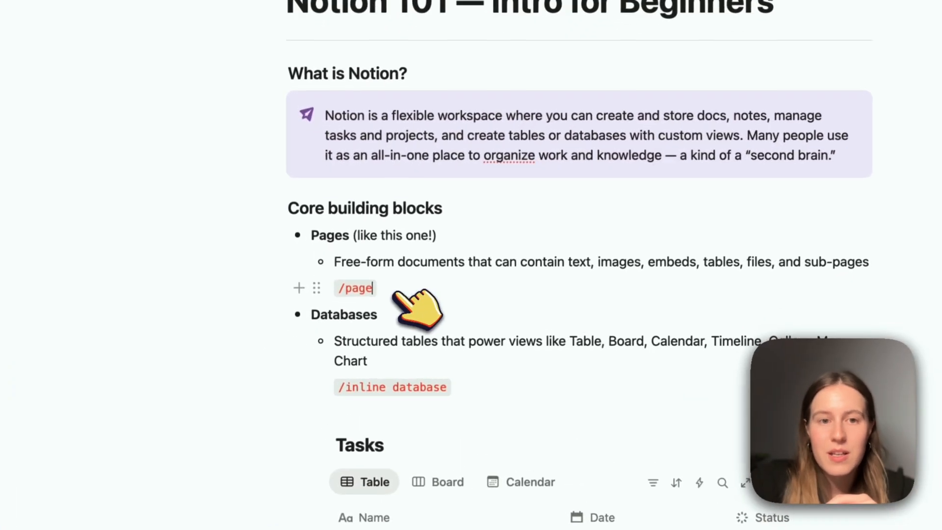
pyautogui.press('Return')
pyautogui.write('/pah')
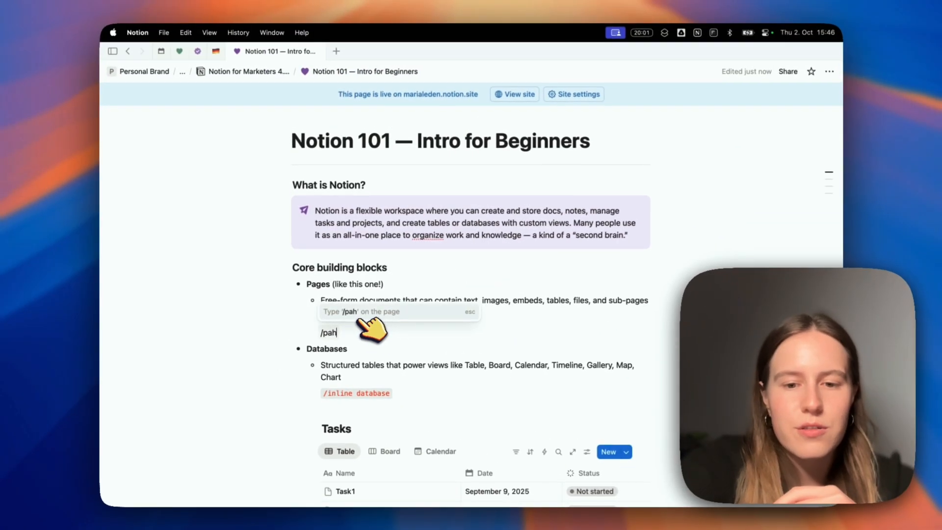
pyautogui.press('BackSpace')
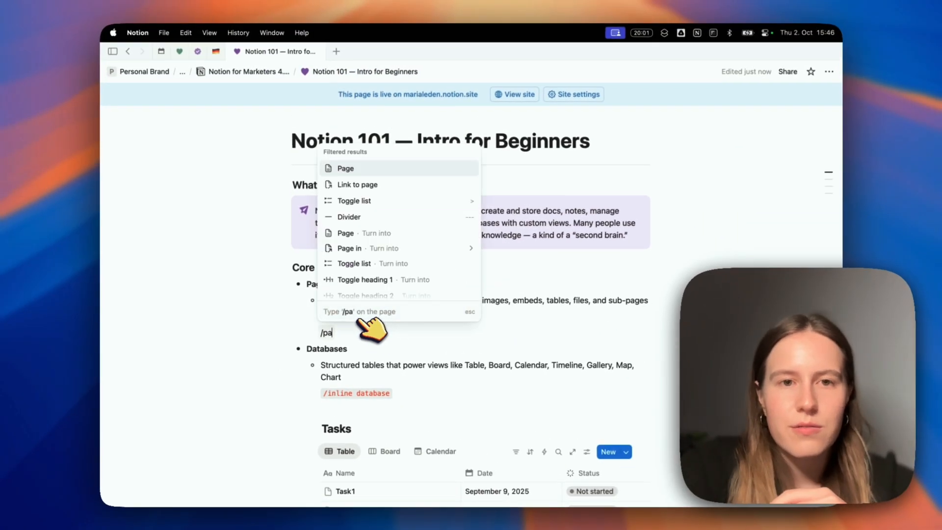
pyautogui.write('g')
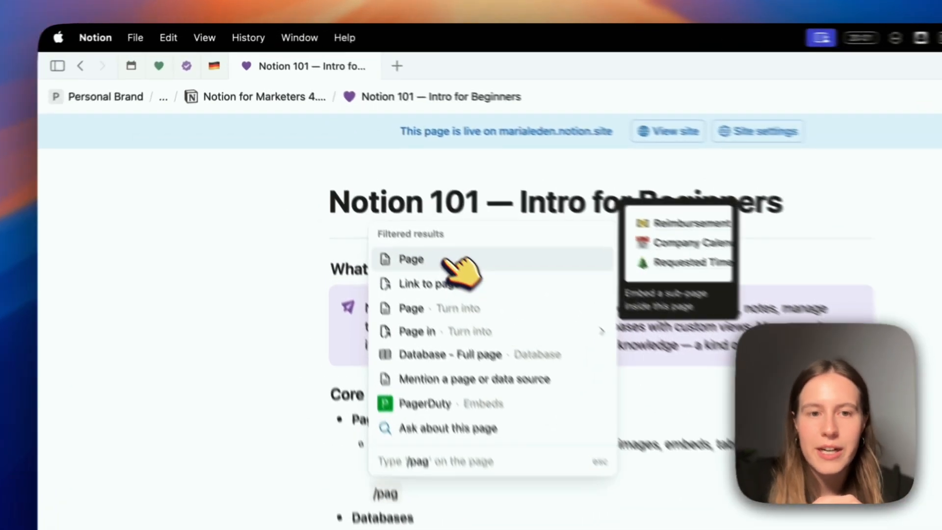
pyautogui.click(368, 181)
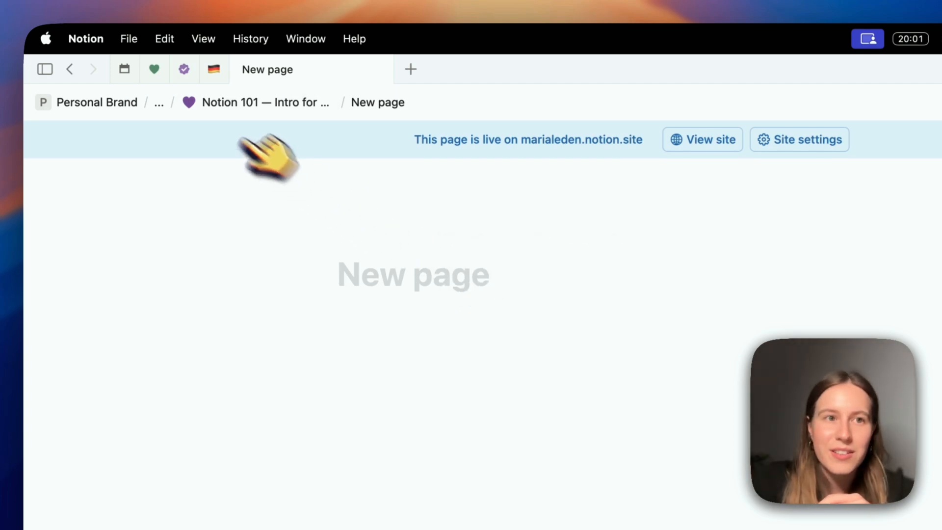
pyautogui.click(70, 69)
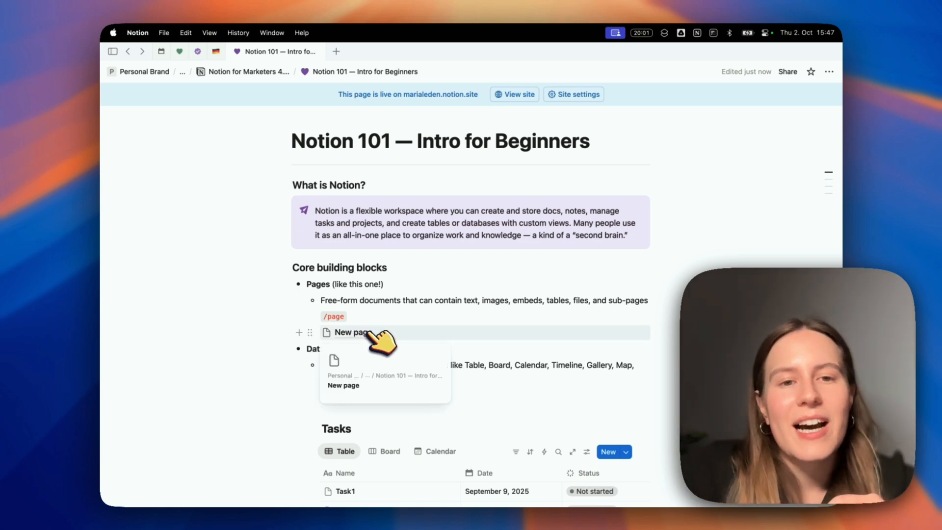
# Step: Bring up the list of insertable blocks on a new line above the New page link, and dismiss it
pyautogui.moveTo(346, 331)
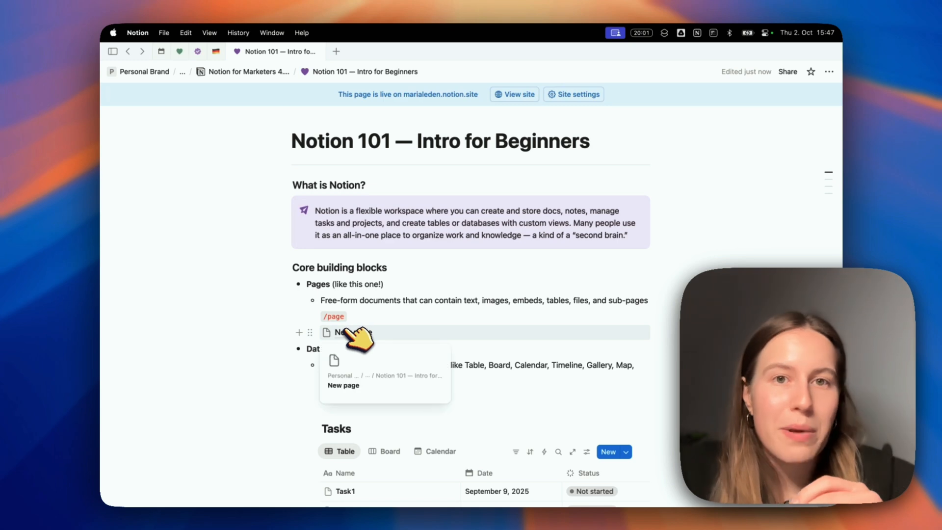
pyautogui.click(300, 317)
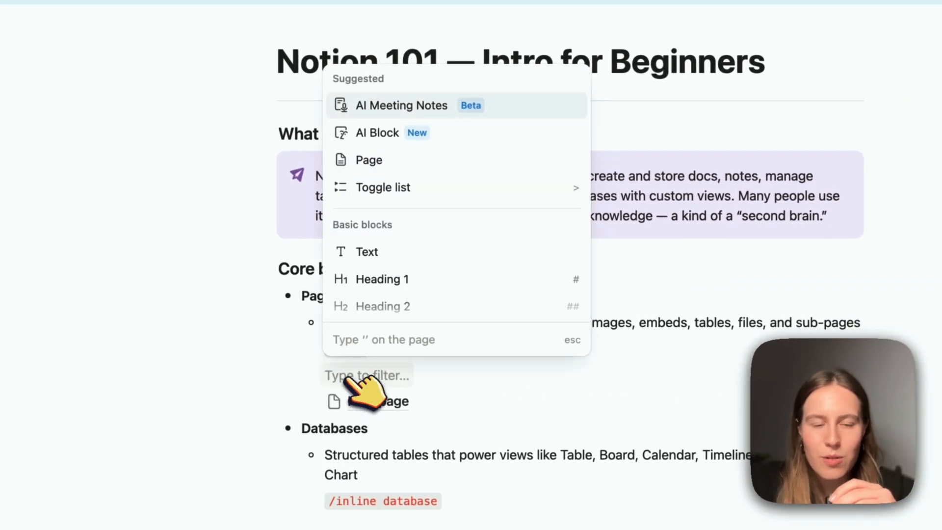
pyautogui.press('Escape')
pyautogui.write('/')
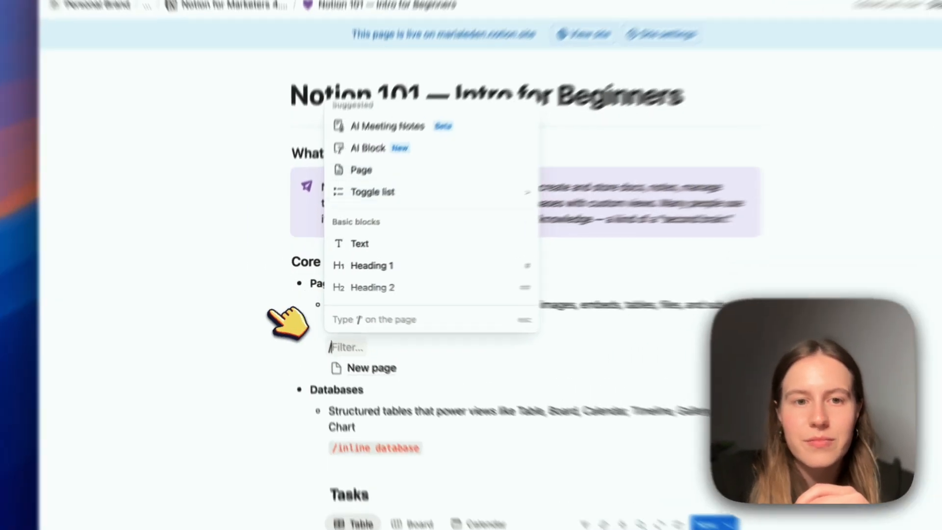
pyautogui.press('Escape')
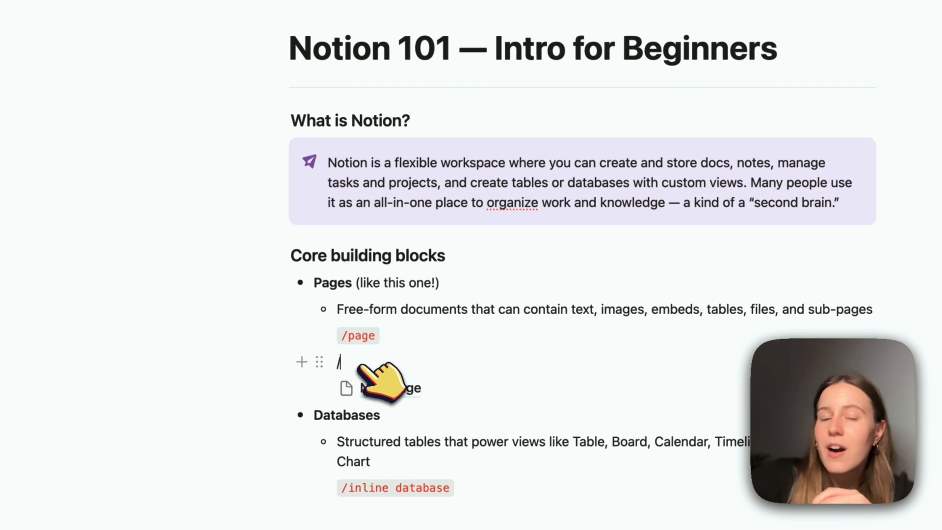
# Step: Delete the leftover slash line and the New page sub-page under the Pages section
pyautogui.press('BackSpace')
pyautogui.press('BackSpace')
pyautogui.click(321, 363)
pyautogui.press('Delete')
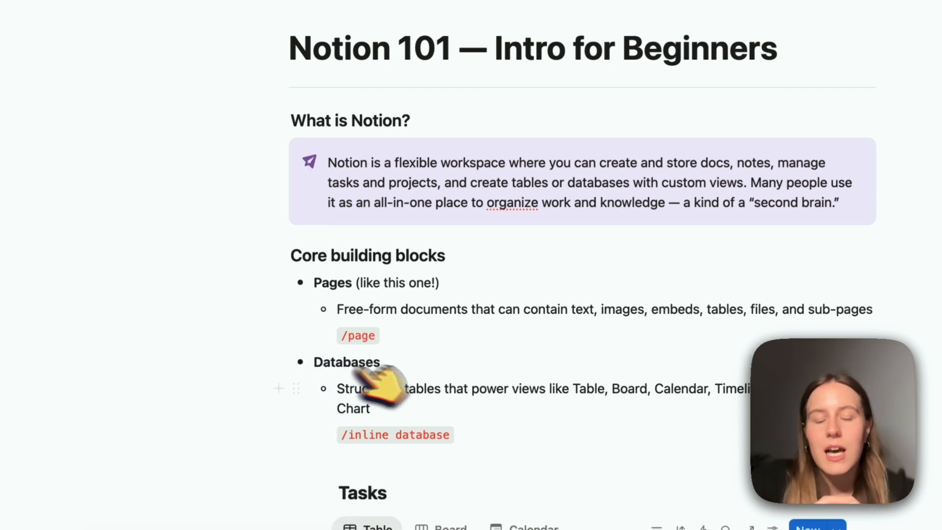
# Step: List the available database blocks with /data on a new line below the /inline database text, and remove that line without inserting one
pyautogui.scroll(-3, 451, 378)
pyautogui.click(488, 368)
pyautogui.press('Return')
pyautogui.write('/data')
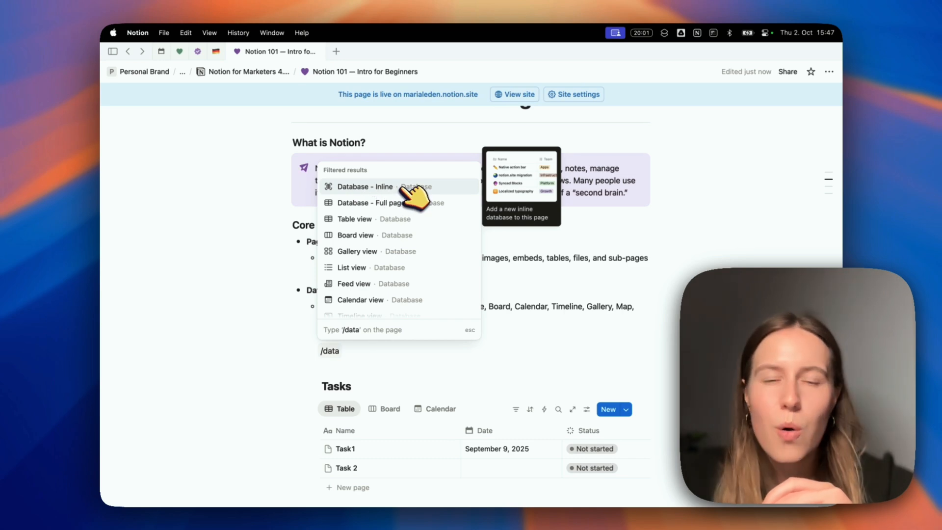
pyautogui.click(243, 252)
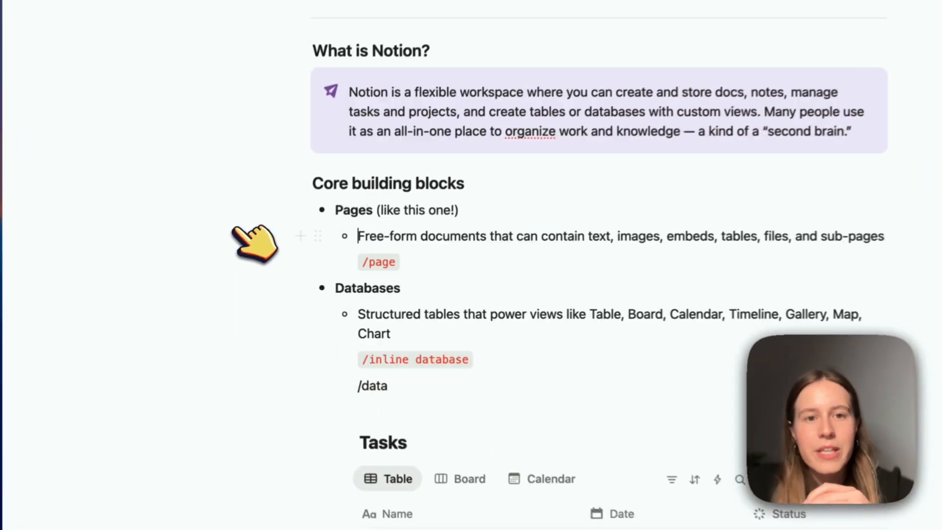
pyautogui.doubleClick(382, 384)
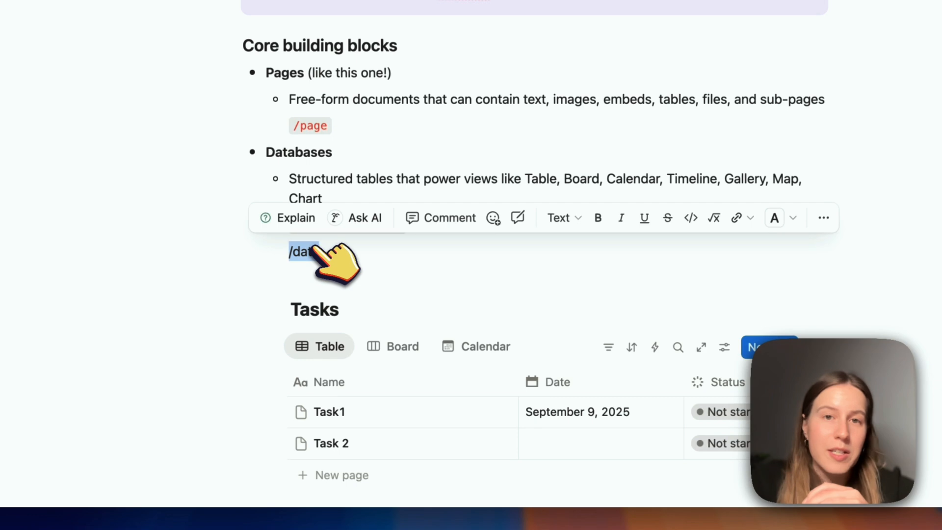
pyautogui.write('/inline database')
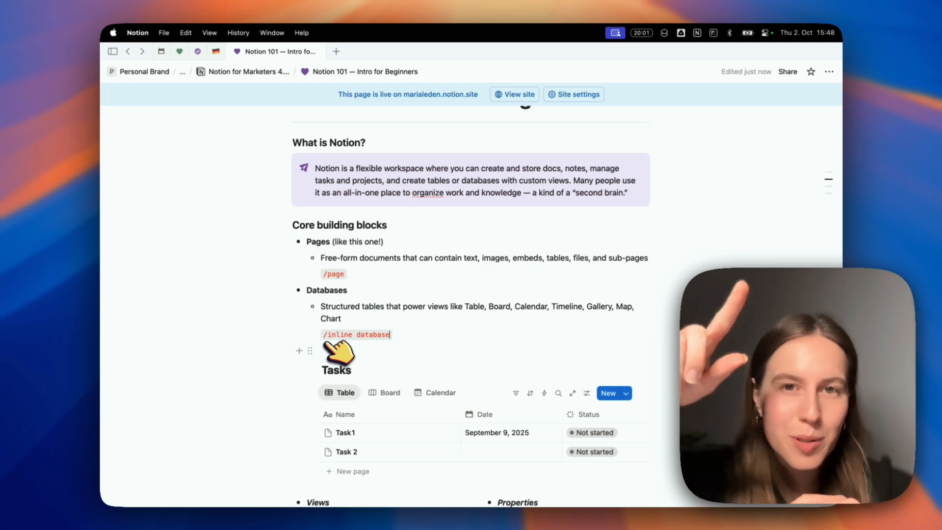
# Step: Insert an inline database between the /inline database text and the existing Tasks table
pyautogui.scroll(-3, 326, 346)
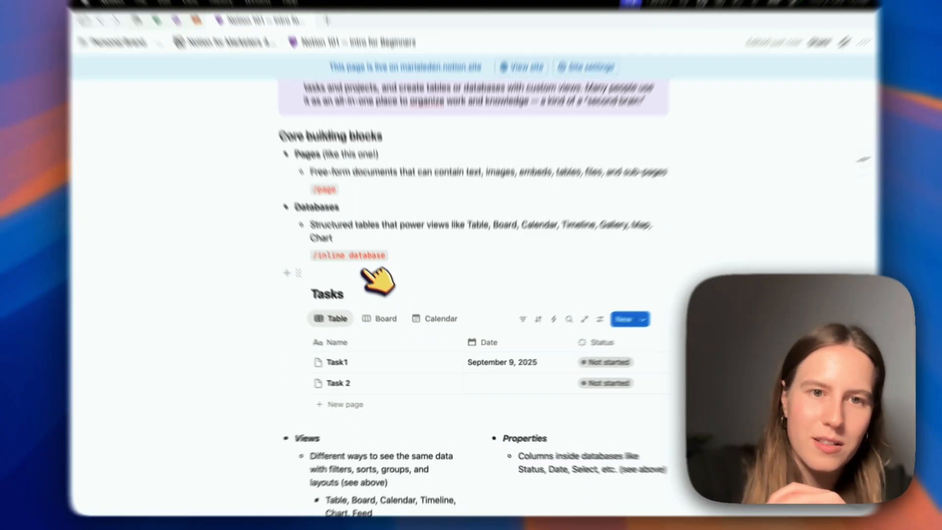
pyautogui.press('Return')
pyautogui.press('Return')
pyautogui.write('#')
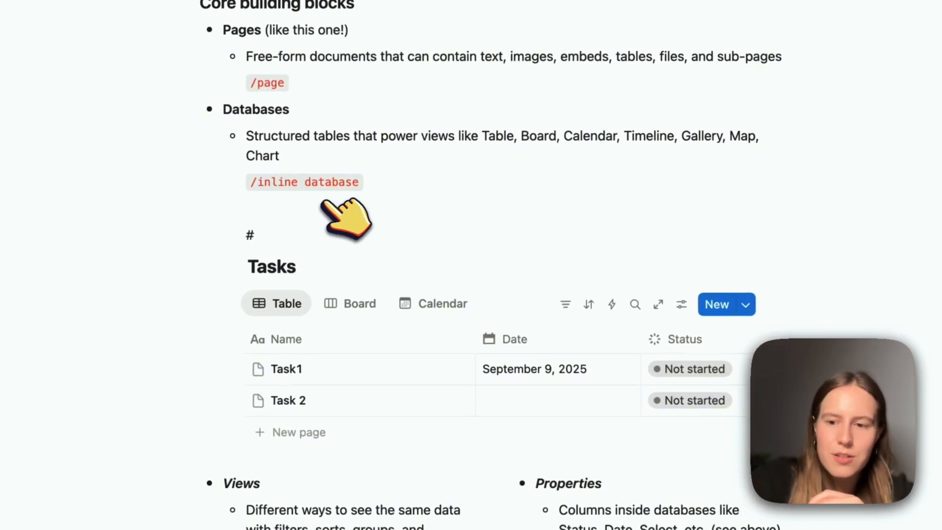
pyautogui.write('/inlin')
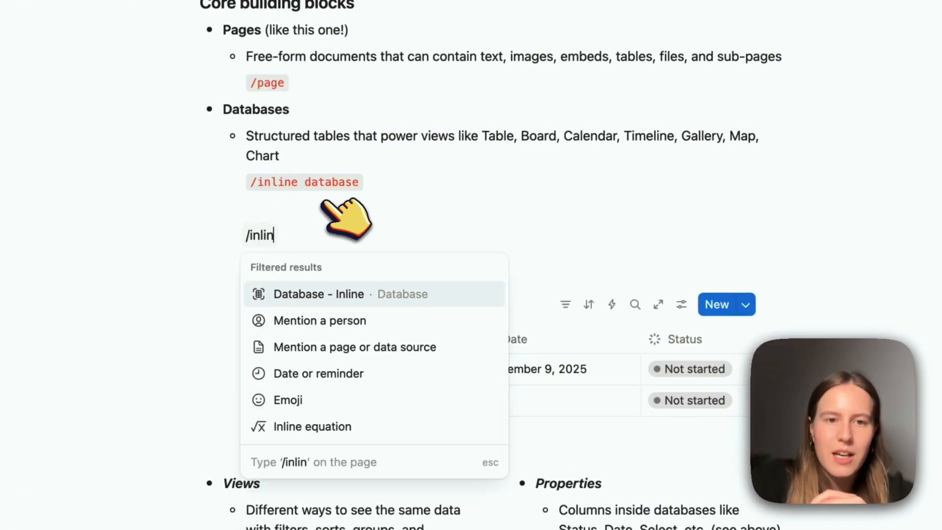
pyautogui.click(304, 294)
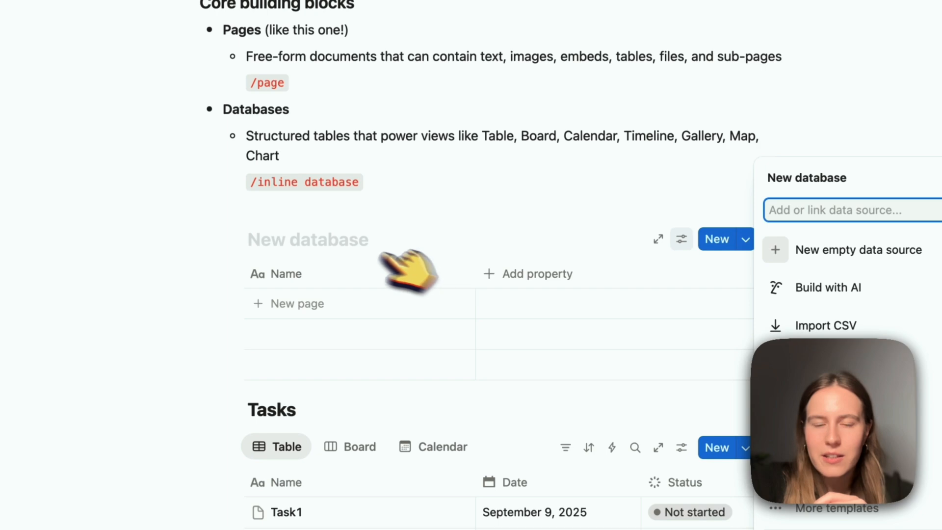
# Step: Title the new inline database Tasks
pyautogui.click(320, 238)
pyautogui.click(293, 237)
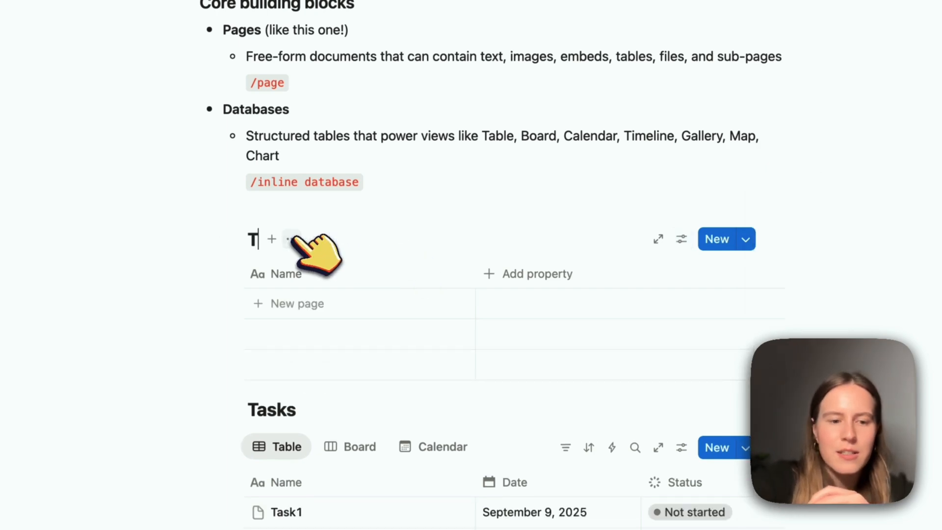
pyautogui.write('Tasks')
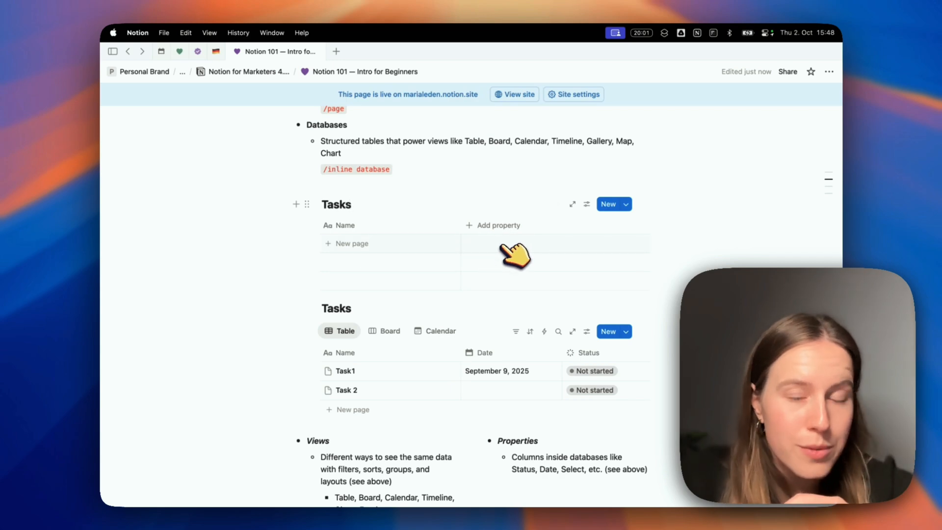
# Step: Add a Checkbox property to the new Tasks database and tick it in the first row
pyautogui.scroll(-3, 516, 260)
pyautogui.scroll(1, 583, 398)
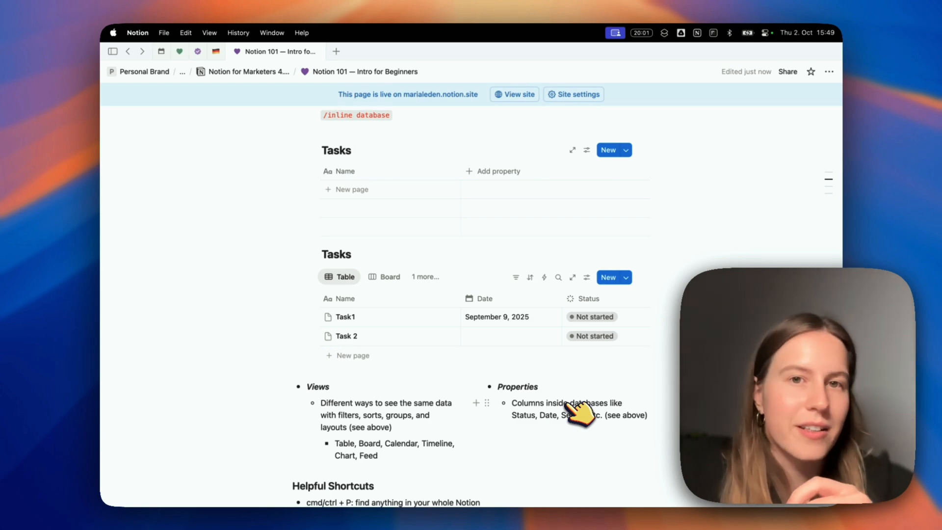
pyautogui.scroll(1, 579, 412)
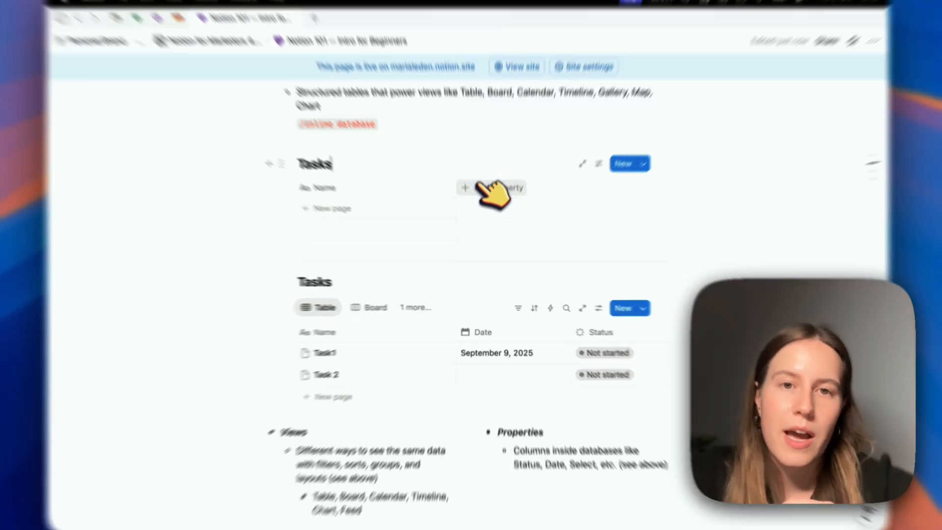
pyautogui.click(485, 202)
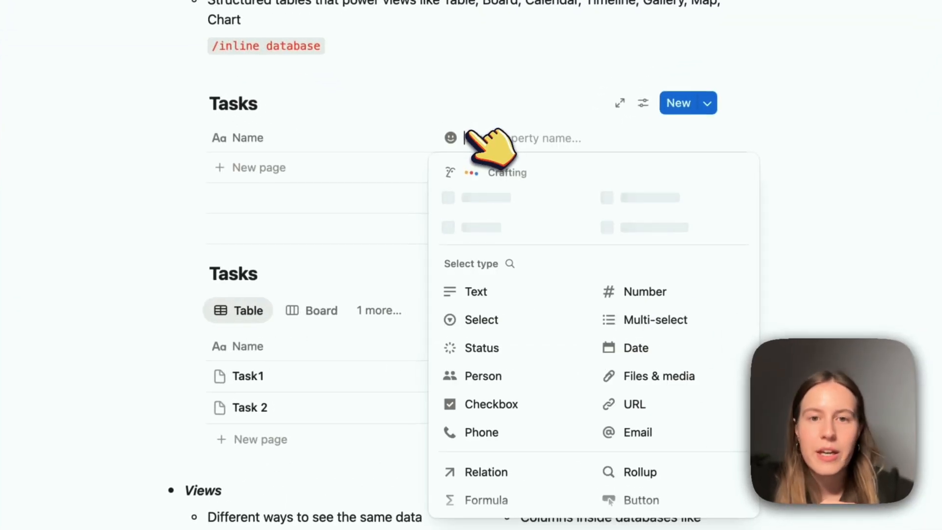
pyautogui.click(498, 404)
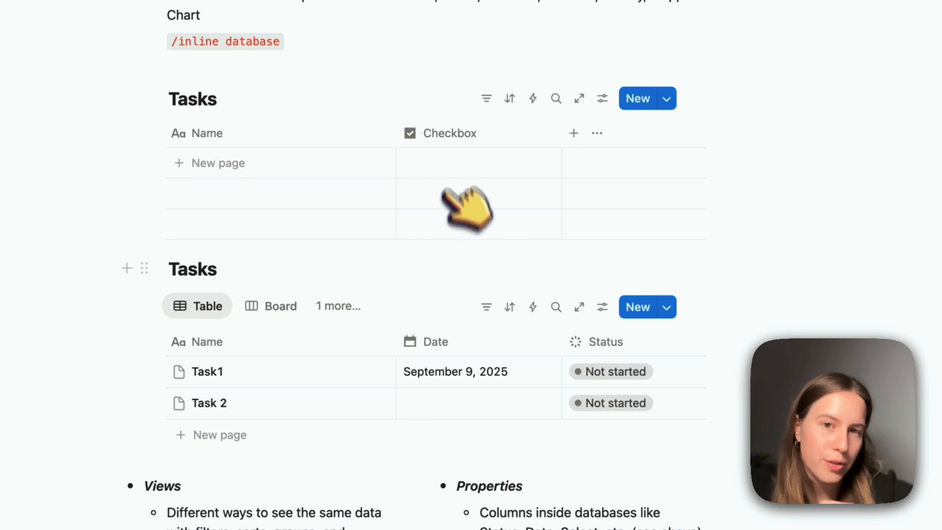
pyautogui.click(410, 163)
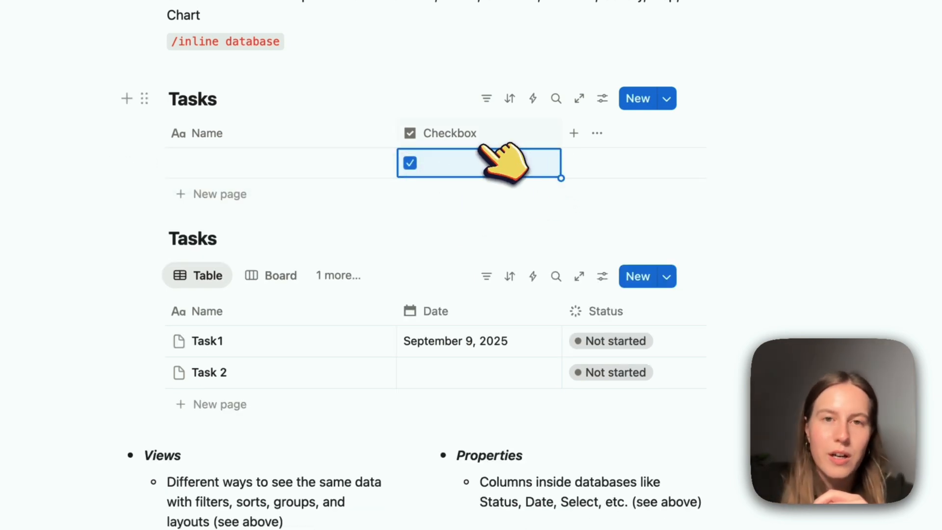
# Step: Add a Status property to the new Tasks database and view the status options for the first row
pyautogui.click(573, 133)
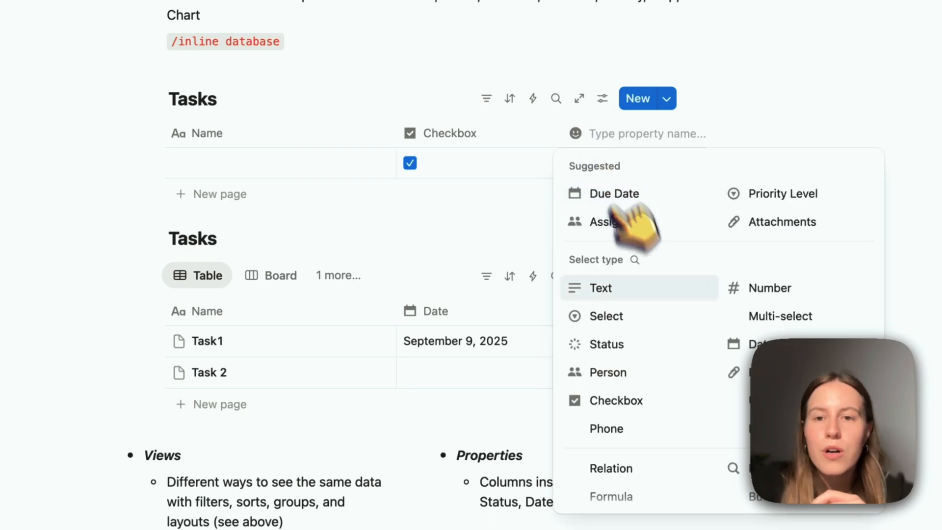
pyautogui.click(615, 345)
pyautogui.click(591, 165)
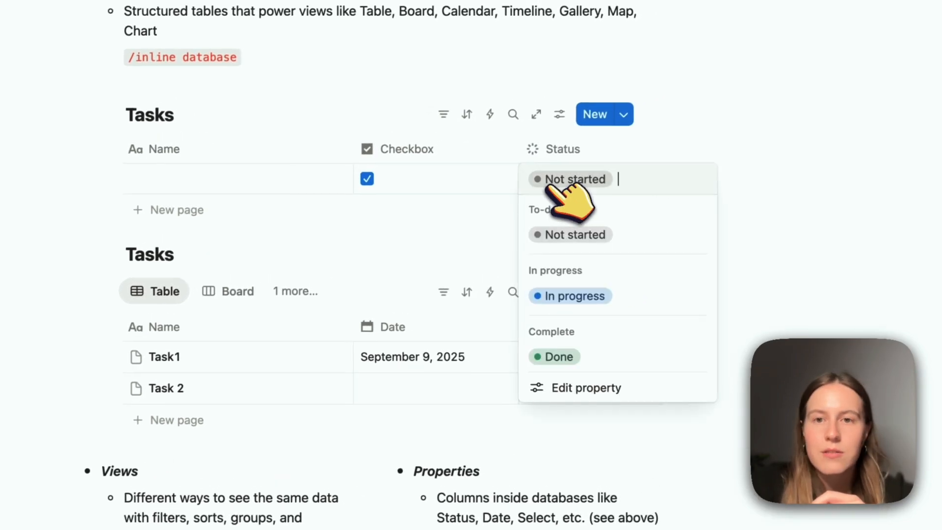
pyautogui.press('Escape')
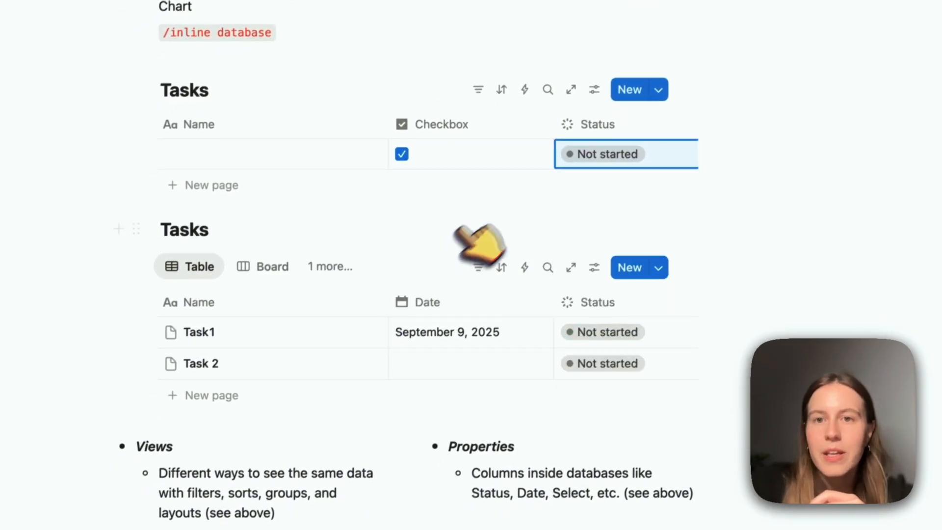
# Step: Add the suggested Due Date property to the new Tasks database and set the first row's date to October 16, 2025
pyautogui.hscroll(3, 656, 120)
pyautogui.click(656, 122)
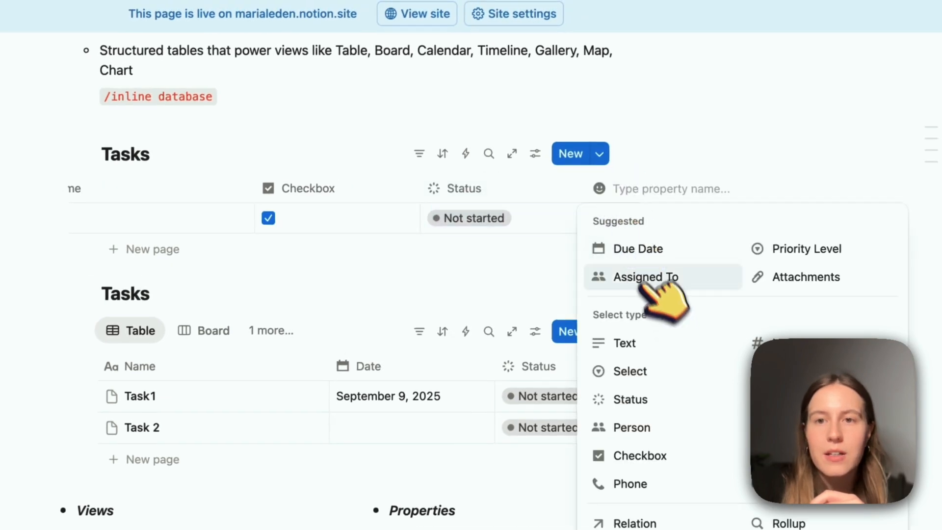
pyautogui.click(632, 250)
pyautogui.hscroll(3, 539, 216)
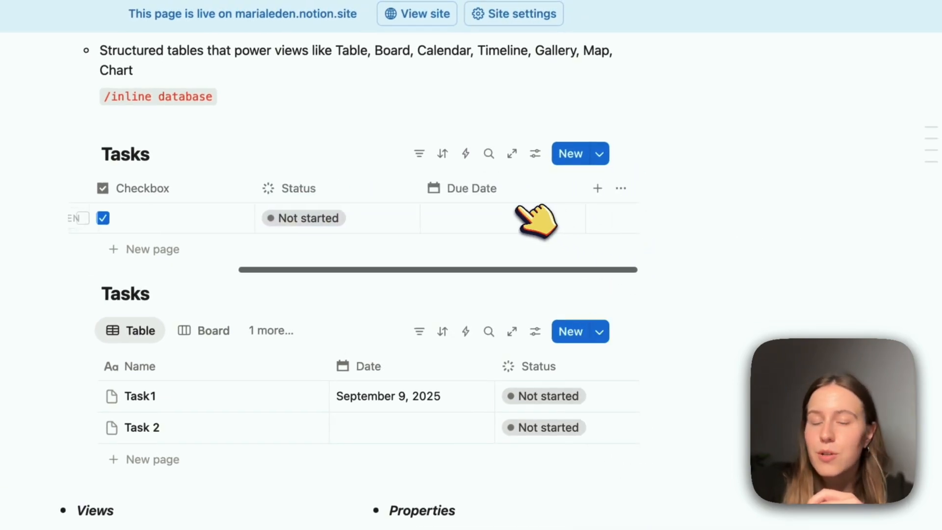
pyautogui.click(518, 213)
pyautogui.click(549, 387)
pyautogui.press('Escape')
# Step: Move the Due Date column directly after Name and narrow both the Name and Due Date columns
pyautogui.moveTo(432, 191); pyautogui.dragTo(207, 195)
pyautogui.moveTo(333, 165); pyautogui.dragTo(258, 162)
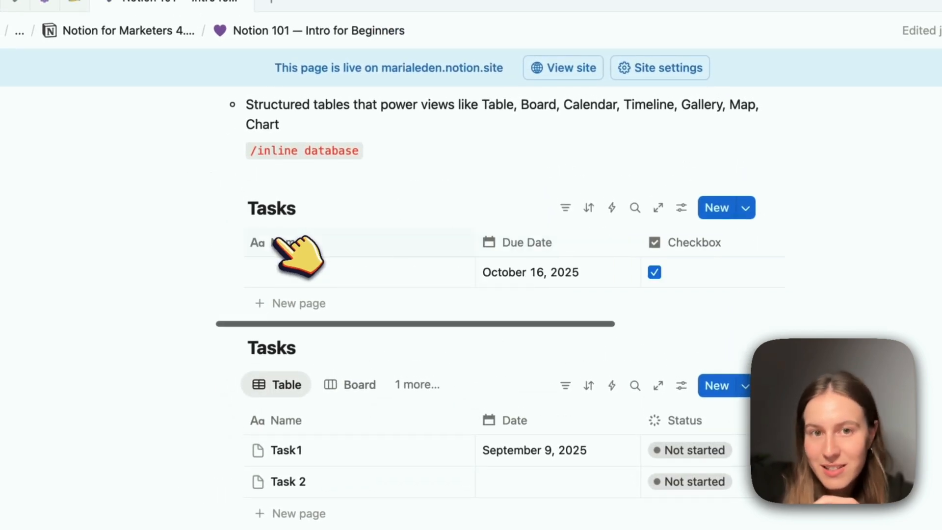
pyautogui.click(493, 242)
pyautogui.moveTo(475, 242); pyautogui.dragTo(381, 248)
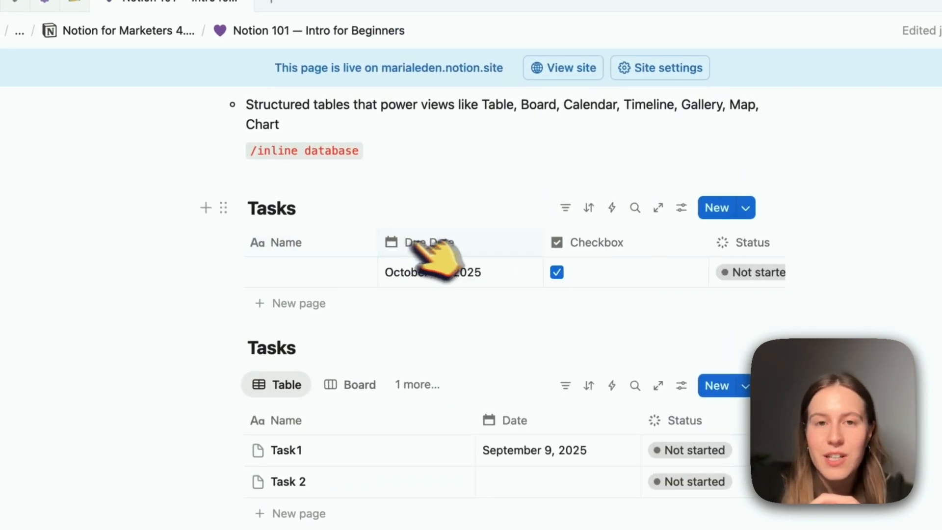
pyautogui.moveTo(543, 246); pyautogui.dragTo(501, 246)
# Step: Hide the Checkbox property in the new Tasks database and place a narrower Status column ahead of Due Date
pyautogui.click(631, 247)
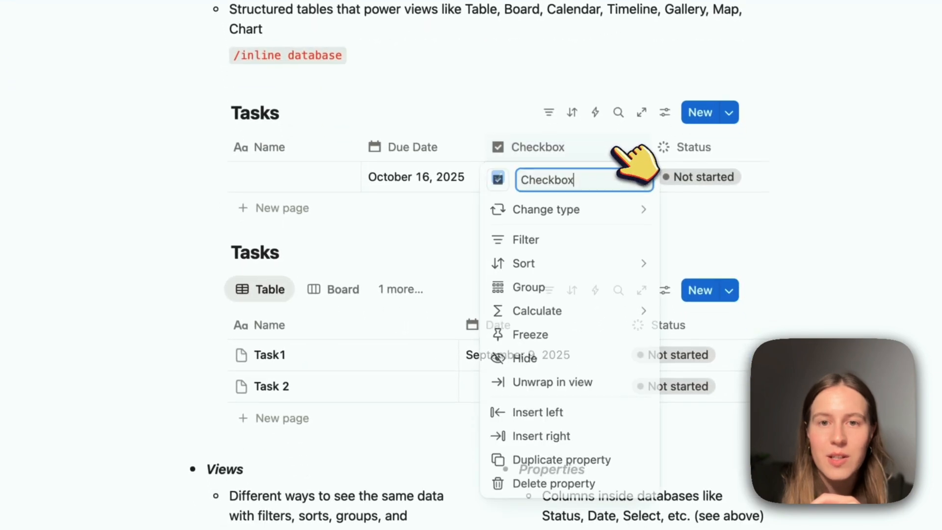
pyautogui.click(551, 359)
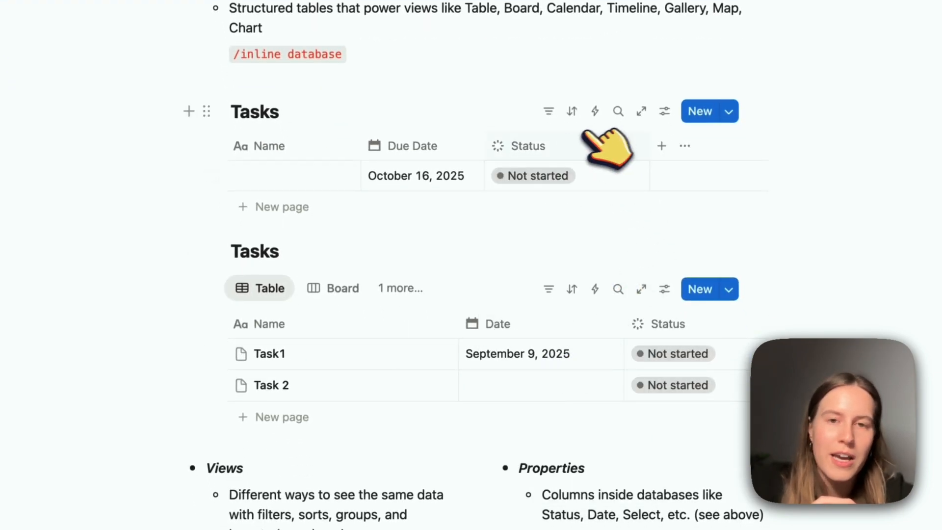
pyautogui.moveTo(518, 148); pyautogui.dragTo(441, 156)
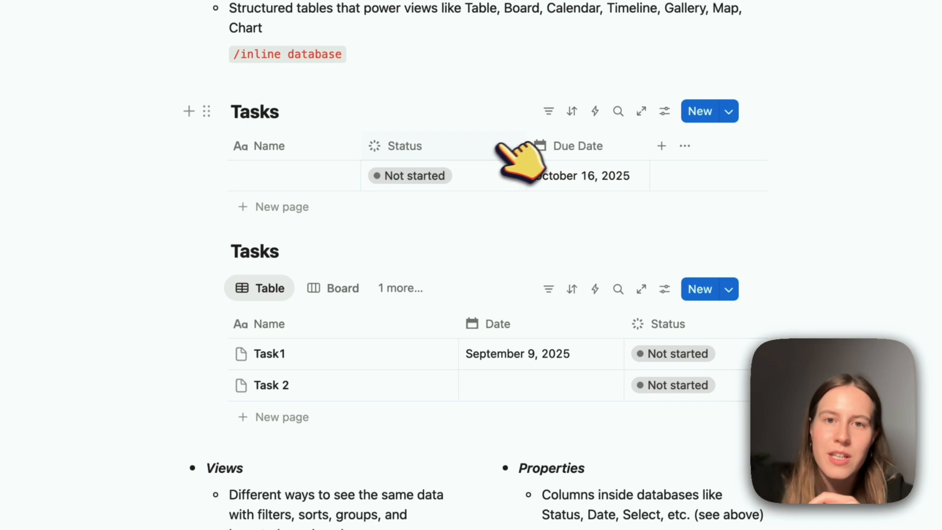
pyautogui.moveTo(528, 148); pyautogui.dragTo(467, 147)
# Step: Name the first row of the new Tasks database "Task Name"
pyautogui.click(276, 177)
pyautogui.write('Task ')
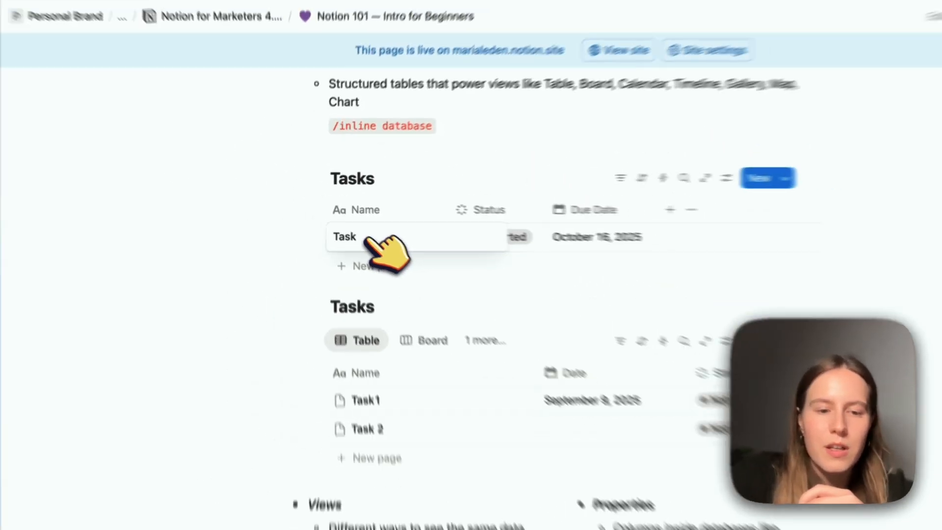
pyautogui.write('Name')
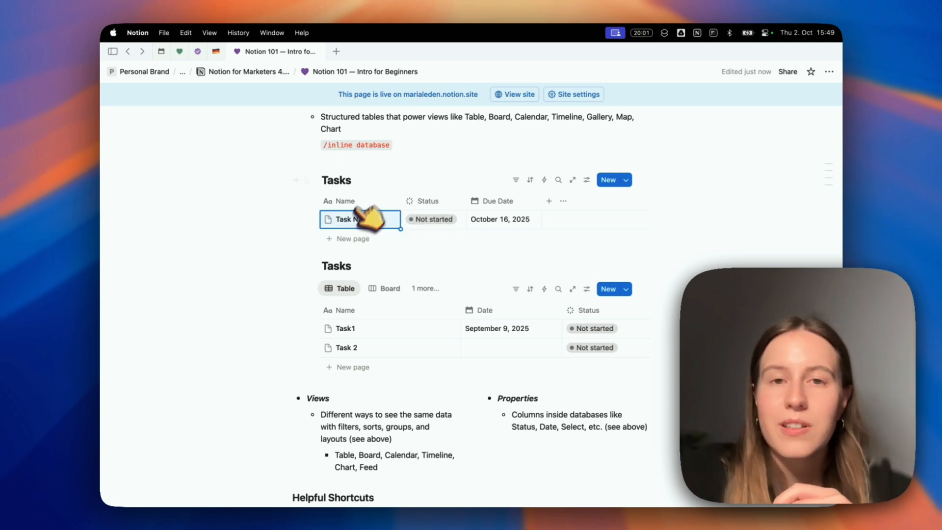
# Step: Duplicate the Task Name row twice so the new Tasks database has three entries, and clear the row selection
pyautogui.scroll(1, 490, 196)
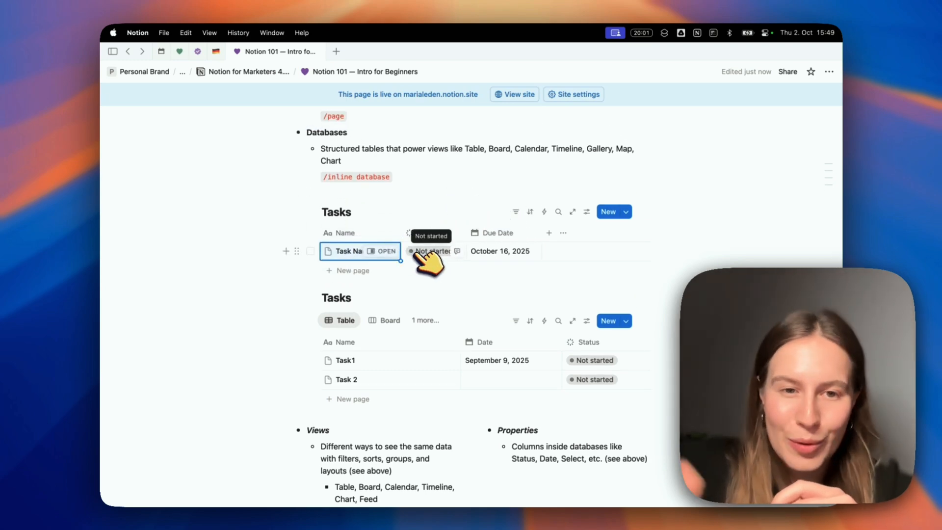
pyautogui.scroll(-2, 420, 314)
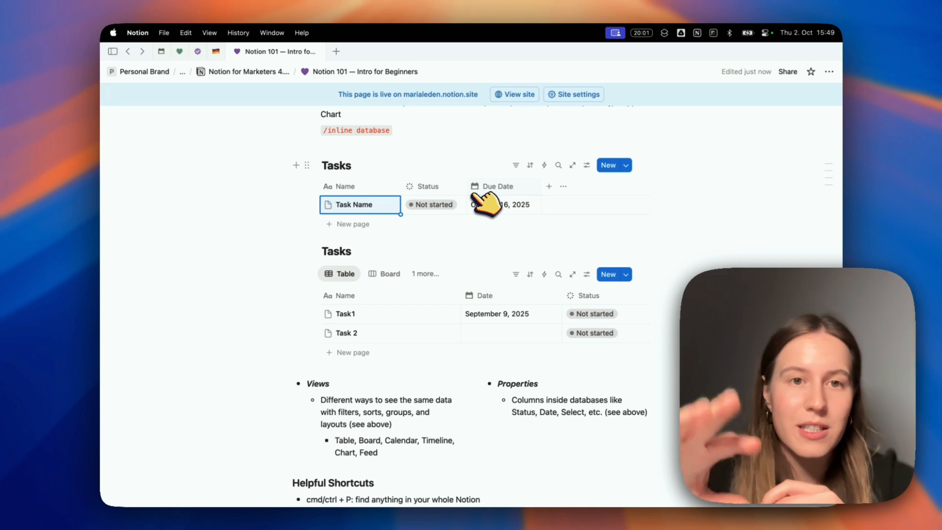
pyautogui.click(310, 205)
pyautogui.click(309, 205)
pyautogui.click(310, 205)
pyautogui.press('super+d')
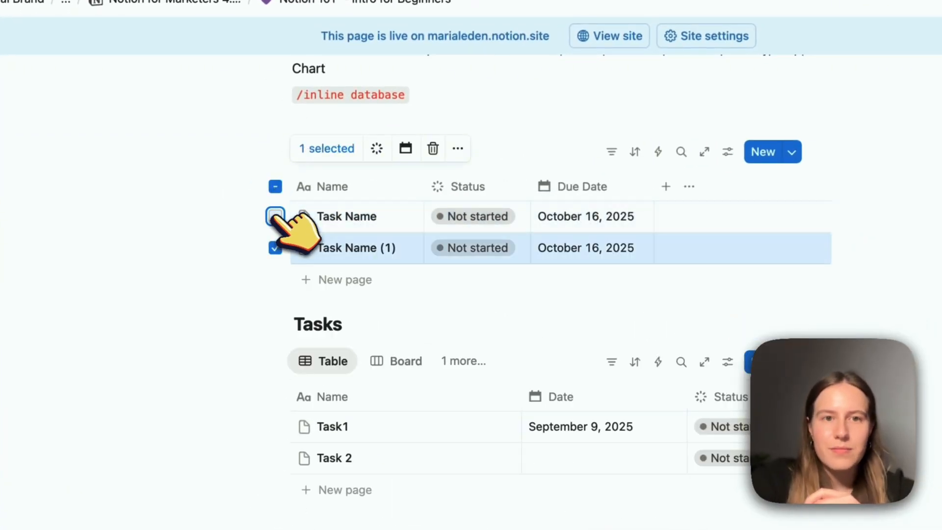
pyautogui.click(276, 248)
pyautogui.click(275, 247)
pyautogui.press('super+d')
pyautogui.click(795, 241)
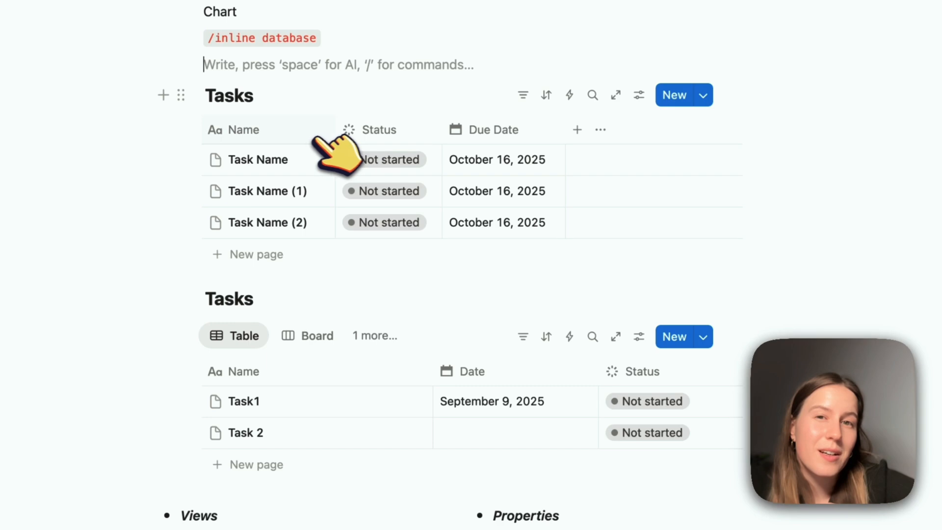
# Step: Set the status of Task Name (1) to In progress and of Task Name (2) to Done
pyautogui.click(393, 193)
pyautogui.click(417, 306)
pyautogui.click(392, 221)
pyautogui.click(421, 398)
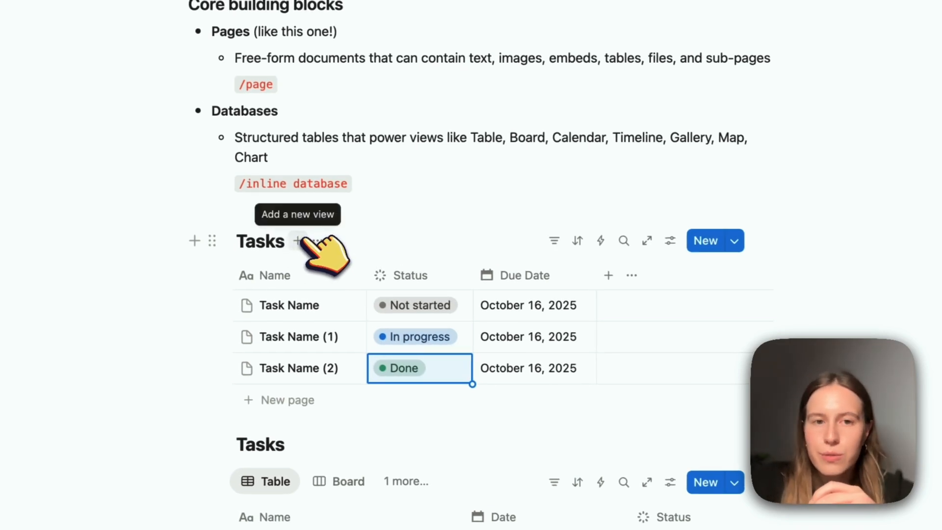
# Step: Add a Board view to the new Tasks database and look across its status groups
pyautogui.click(298, 241)
pyautogui.click(413, 303)
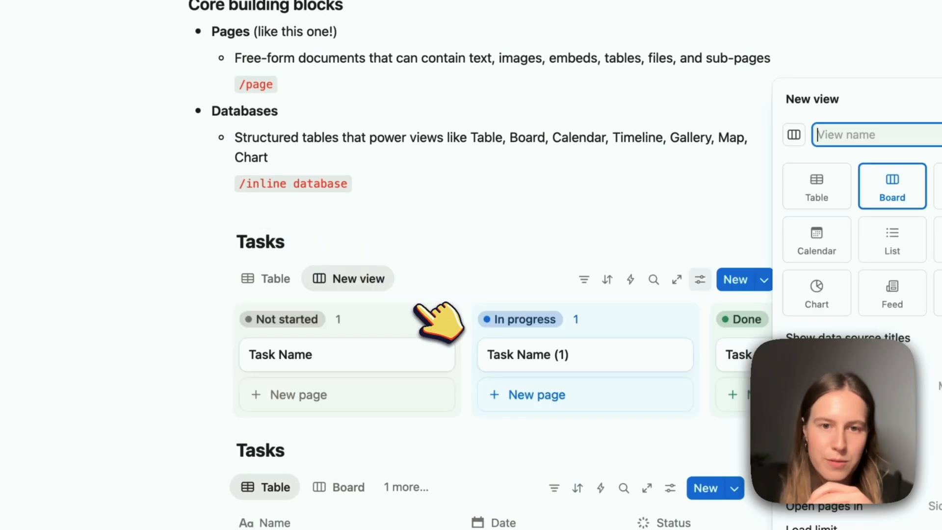
pyautogui.click(443, 314)
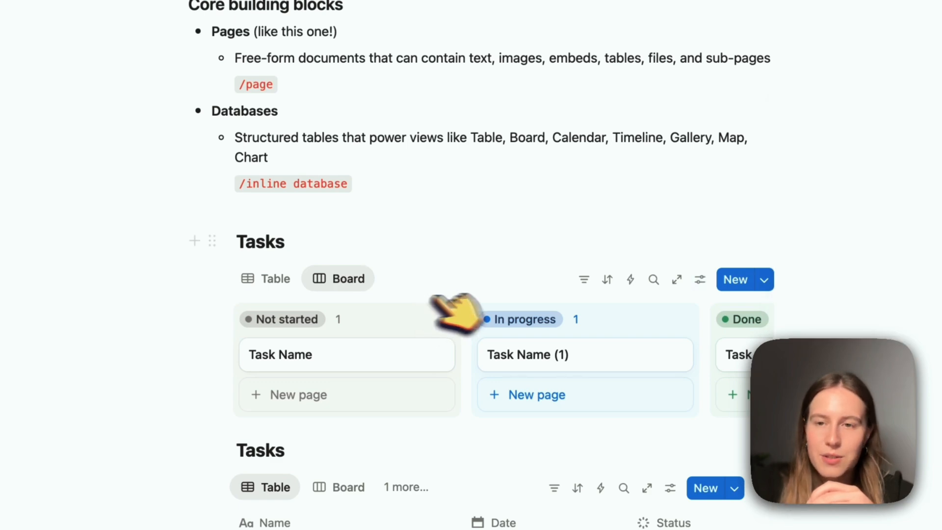
pyautogui.scroll(-2, 610, 294)
pyautogui.hscroll(3, 545, 304)
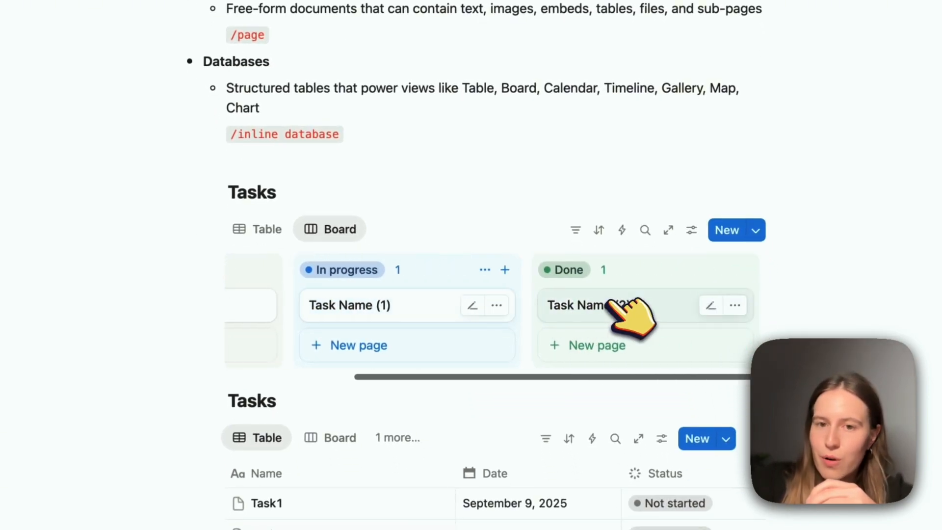
pyautogui.hscroll(-3, 625, 311)
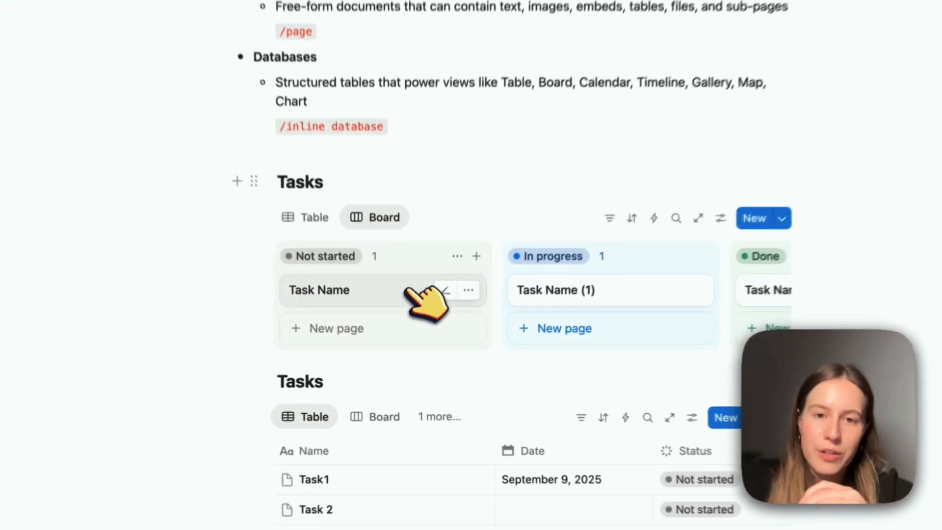
# Step: Move the Task Name card from Not started to In progress on the board and check its status in the Table view
pyautogui.moveTo(407, 291); pyautogui.dragTo(596, 305)
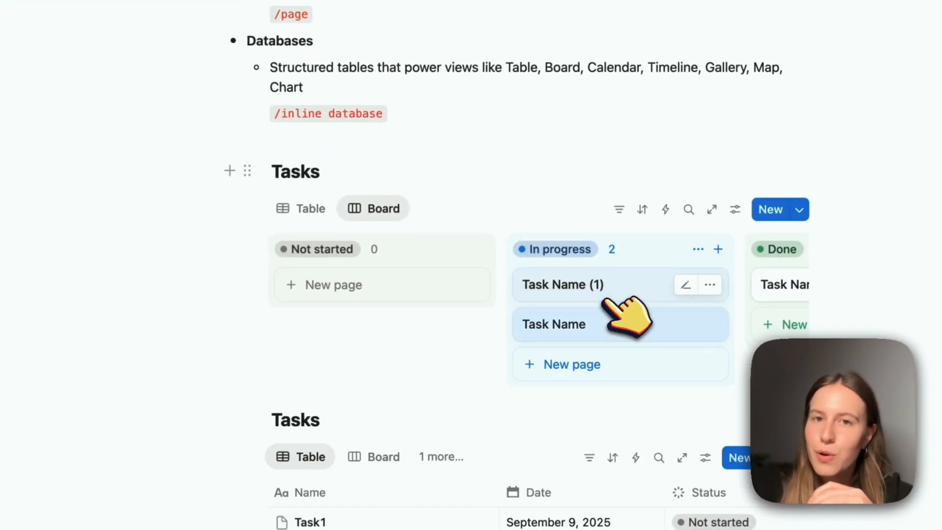
pyautogui.click(303, 210)
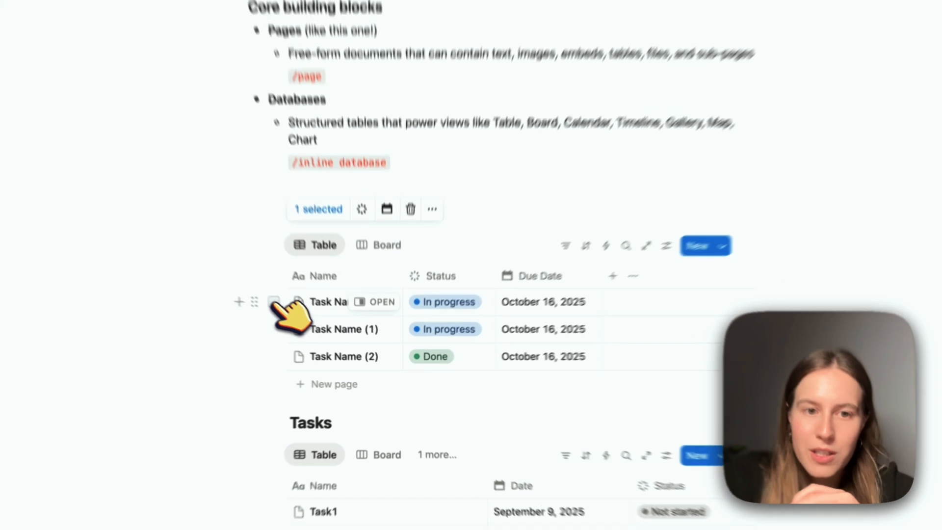
pyautogui.click(310, 326)
pyautogui.click(386, 287)
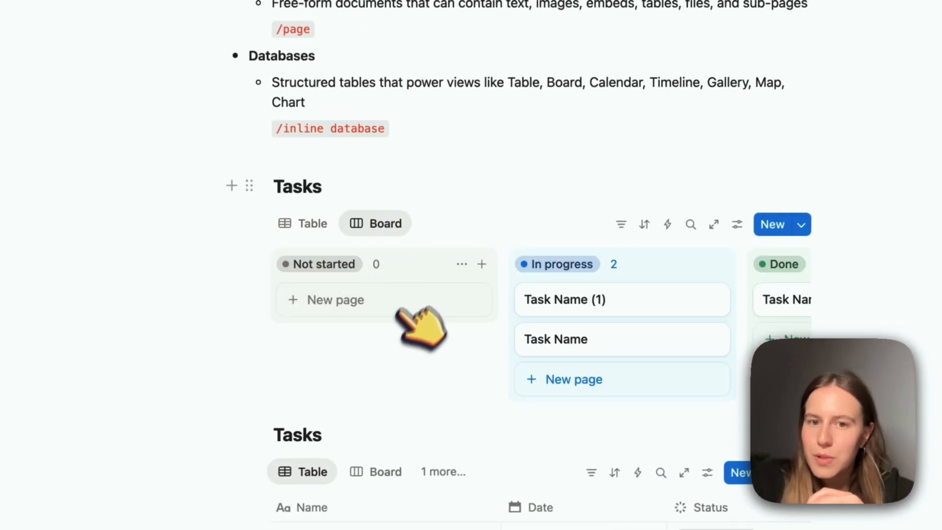
# Step: Set the status of Task Name to Not started in the Table view and show the Board view again
pyautogui.click(304, 223)
pyautogui.click(456, 288)
pyautogui.click(459, 344)
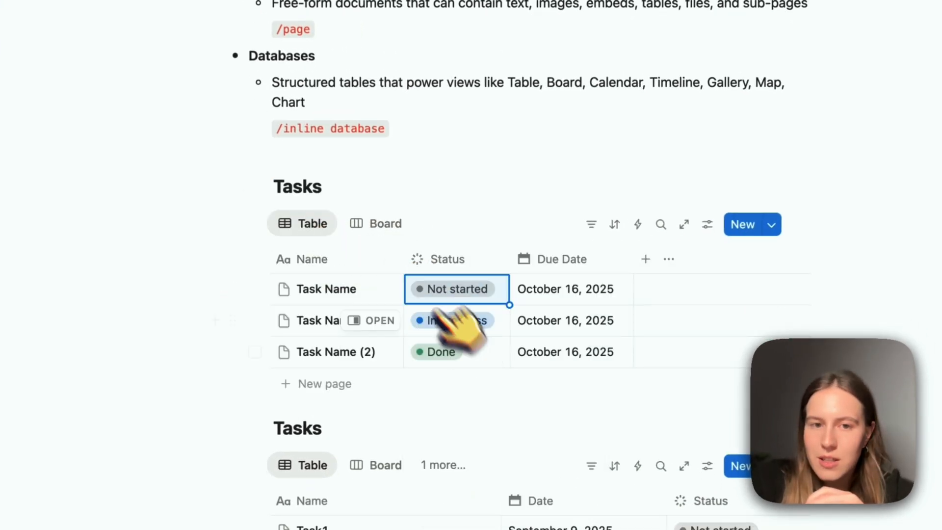
pyautogui.click(380, 223)
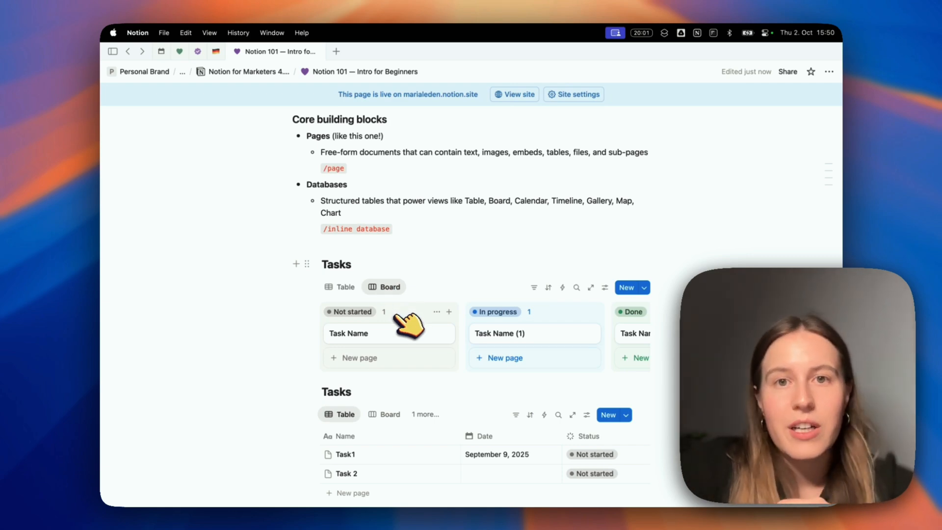
# Step: List the view types that can be added to the new Tasks database, add none, and return to its Table view
pyautogui.scroll(-3, 402, 319)
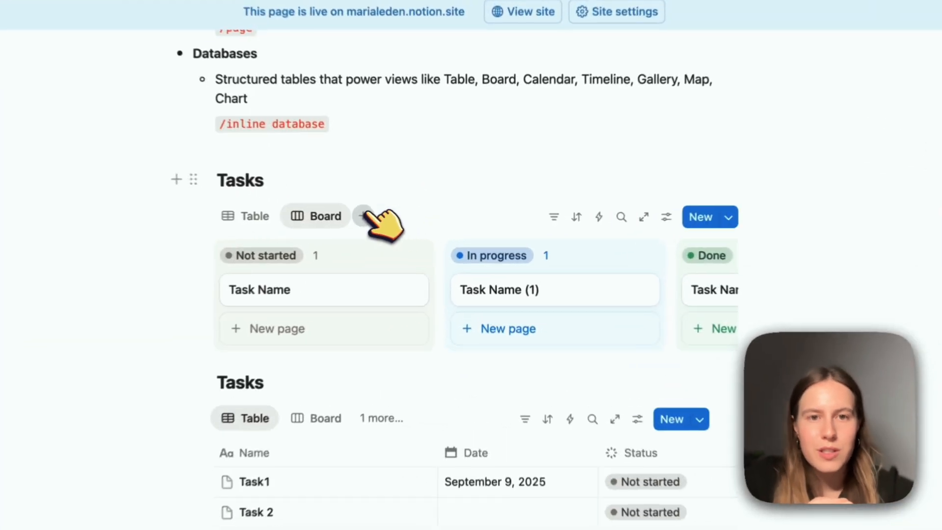
pyautogui.click(414, 224)
pyautogui.click(414, 224)
pyautogui.click(414, 223)
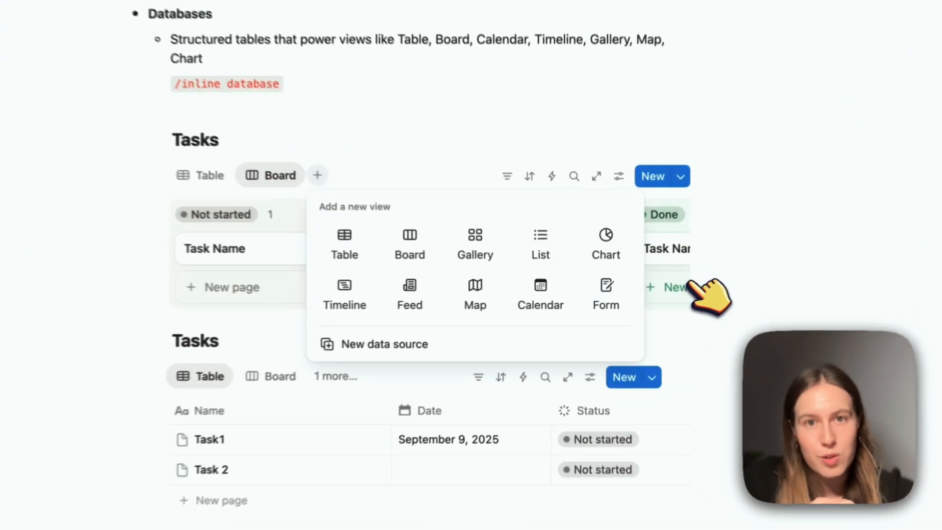
pyautogui.click(653, 291)
pyautogui.click(343, 224)
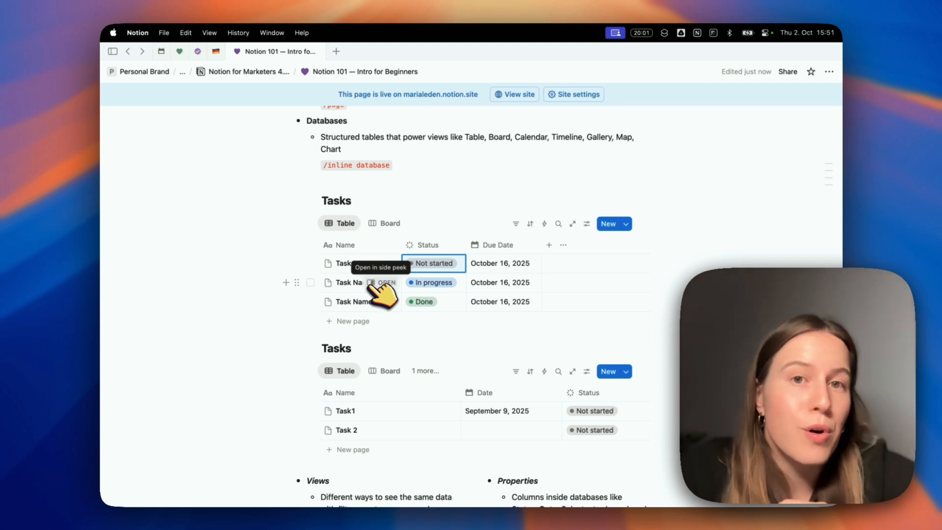
# Step: Look at the Calendar view of the older Tasks database below and return it to the Table view
pyautogui.scroll(-3, 379, 296)
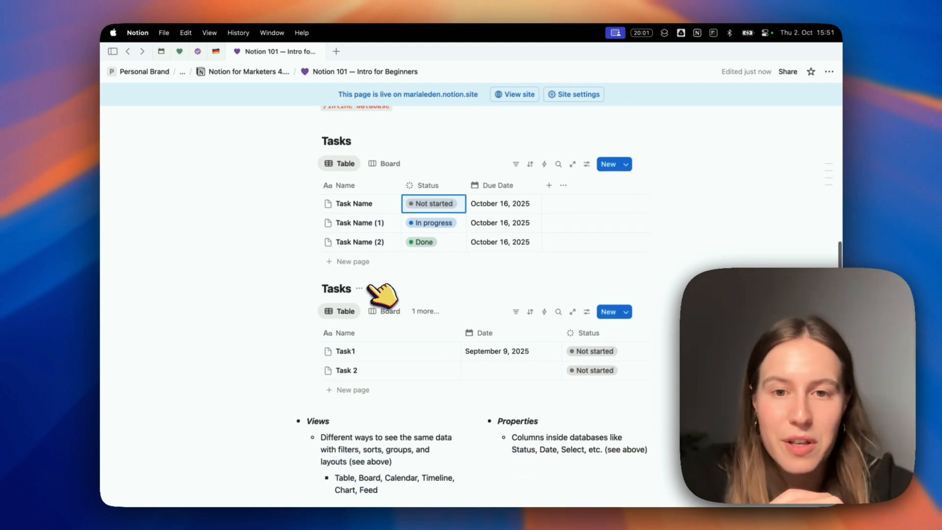
pyautogui.click(388, 309)
pyautogui.click(427, 233)
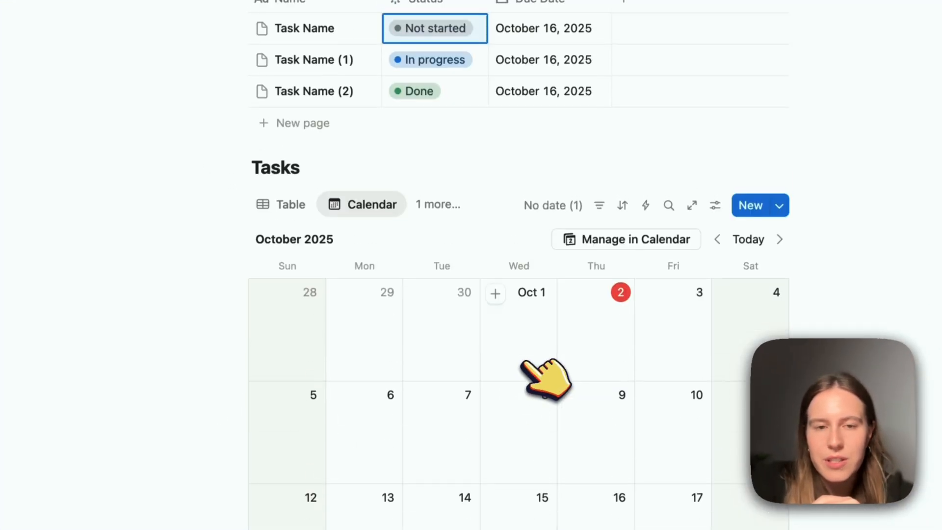
pyautogui.click(289, 236)
pyautogui.click(289, 235)
pyautogui.click(349, 235)
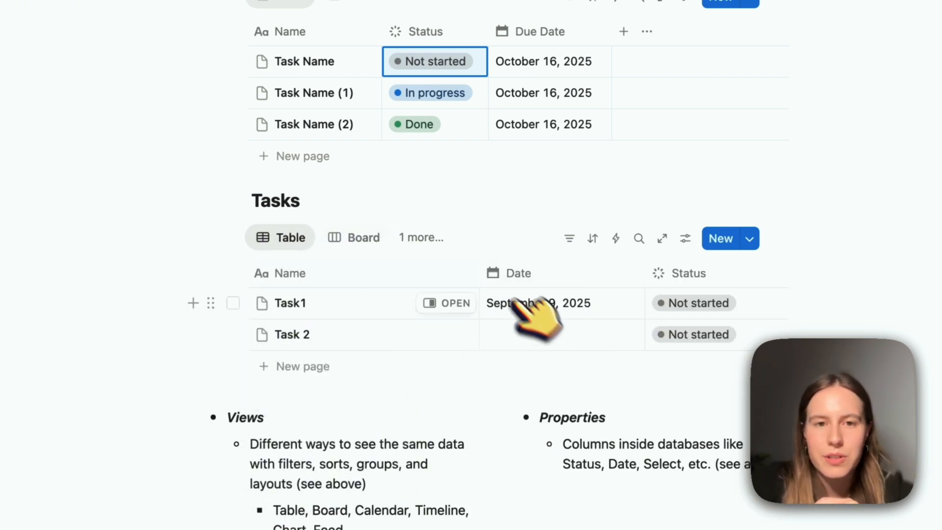
# Step: Reopen the older Tasks database in Calendar view, look over the month grid, and switch back to the Table view
pyautogui.click(425, 238)
pyautogui.click(469, 353)
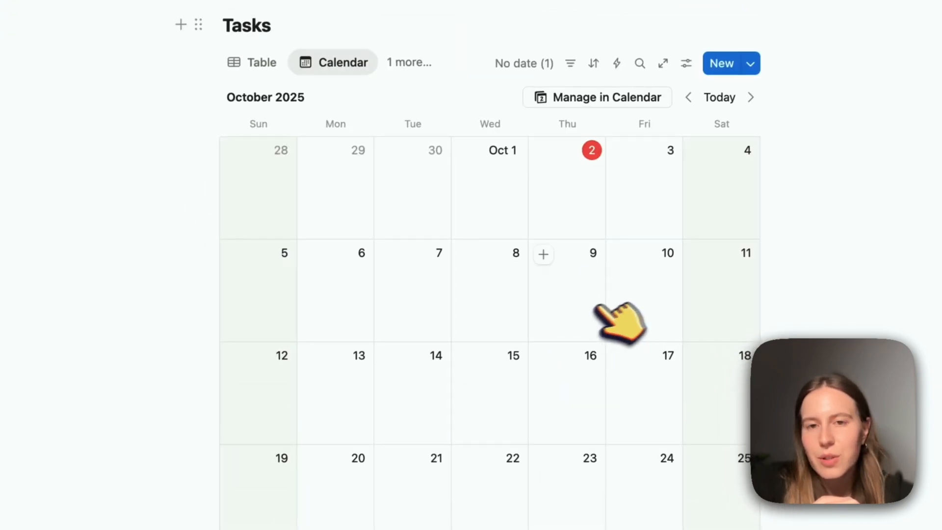
pyautogui.scroll(4, 595, 307)
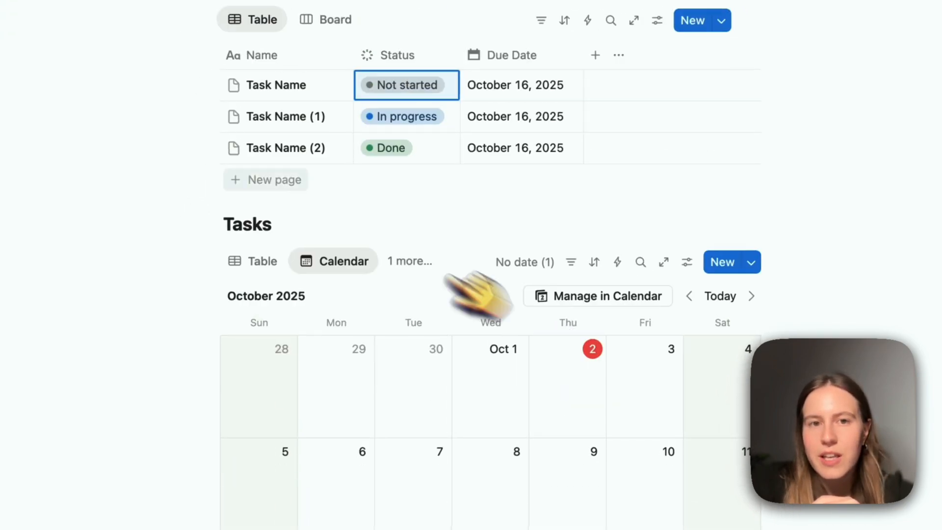
pyautogui.scroll(-4, 523, 289)
pyautogui.scroll(4, 572, 294)
pyautogui.click(267, 269)
pyautogui.scroll(-6, 490, 295)
pyautogui.scroll(-1, 515, 262)
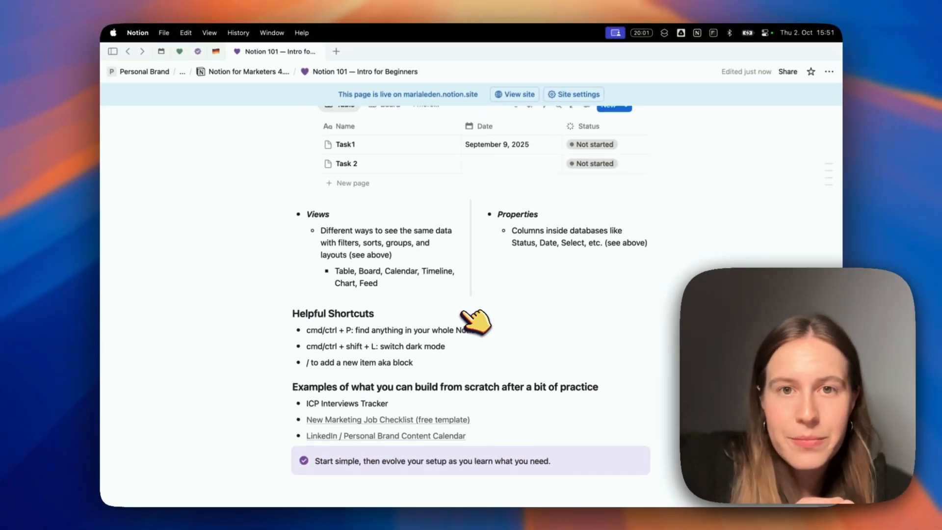
# Step: Show the new Tasks database above in Board view and return it to the Table view
pyautogui.scroll(1, 515, 262)
pyautogui.scroll(5, 474, 319)
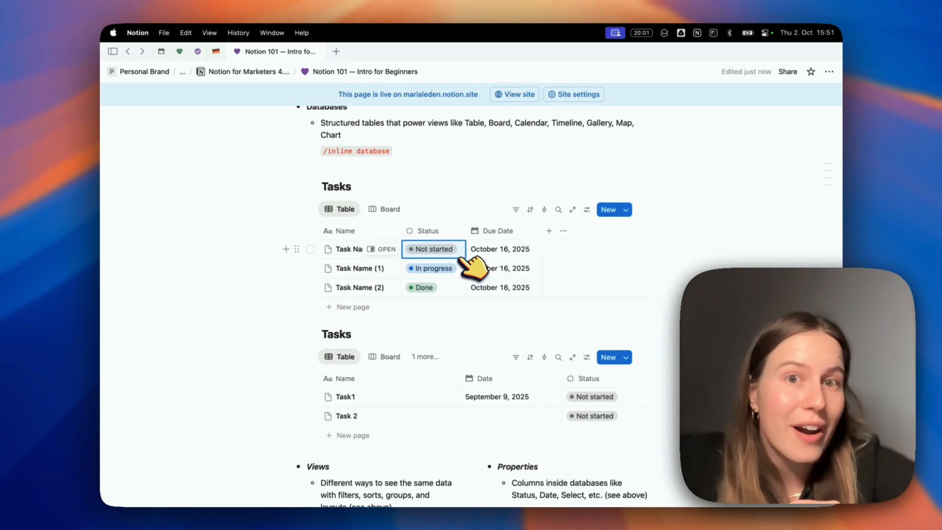
pyautogui.click(385, 209)
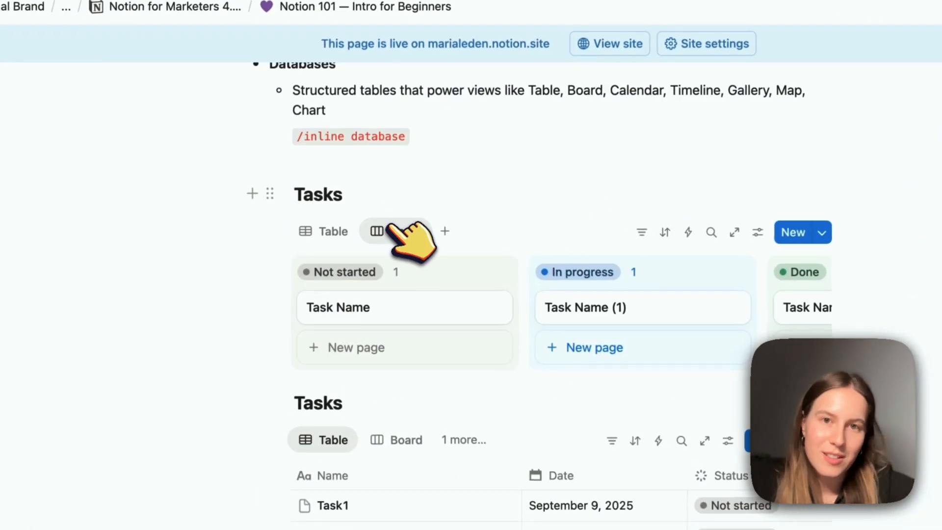
pyautogui.click(341, 209)
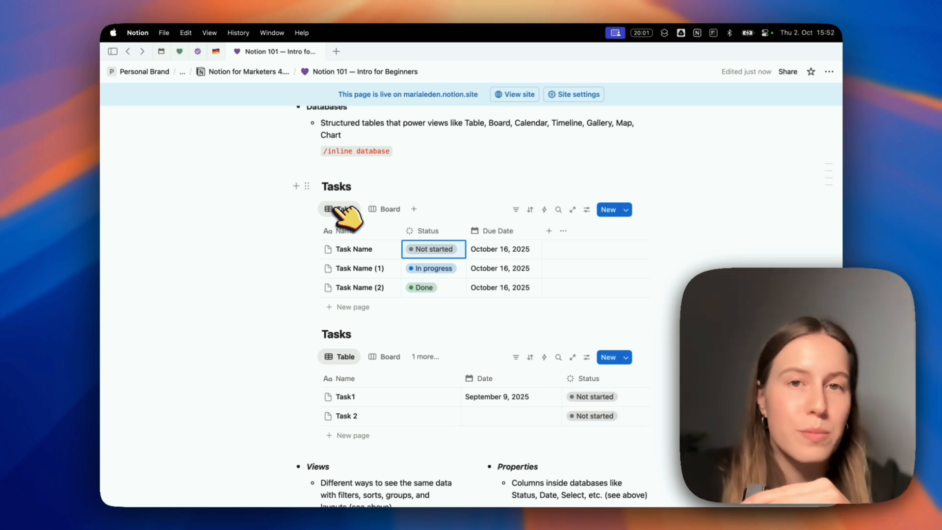
# Step: Demonstrate the helpful shortcuts by opening and dismissing the workspace search, and switching dark mode on and back off
pyautogui.scroll(-10, 569, 295)
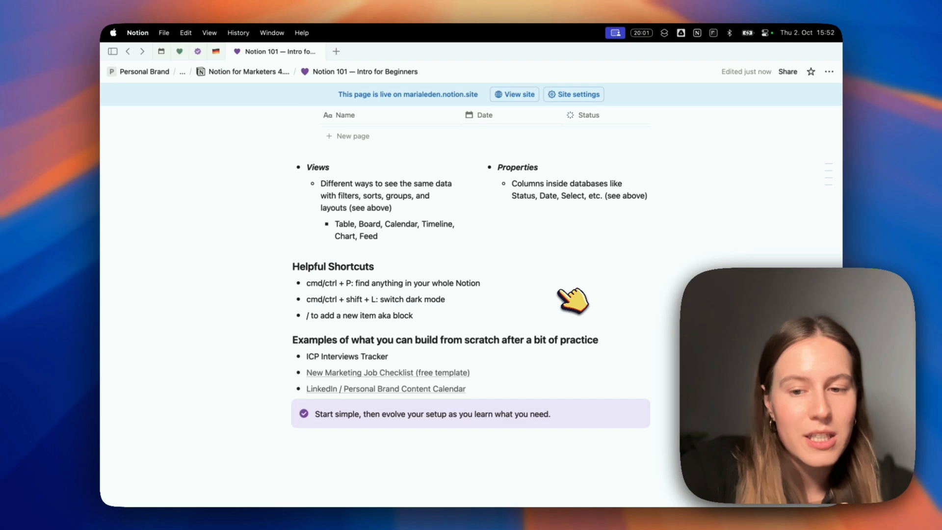
pyautogui.press('super+p')
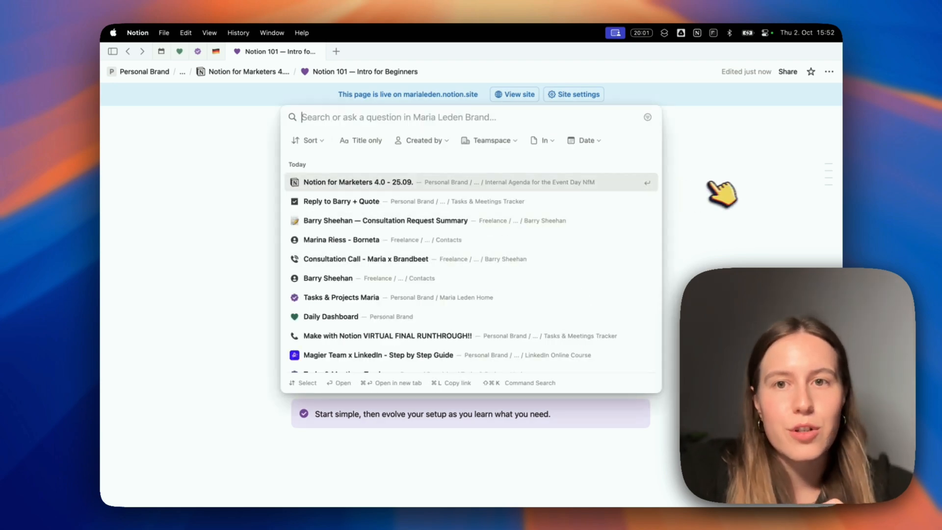
pyautogui.click(692, 238)
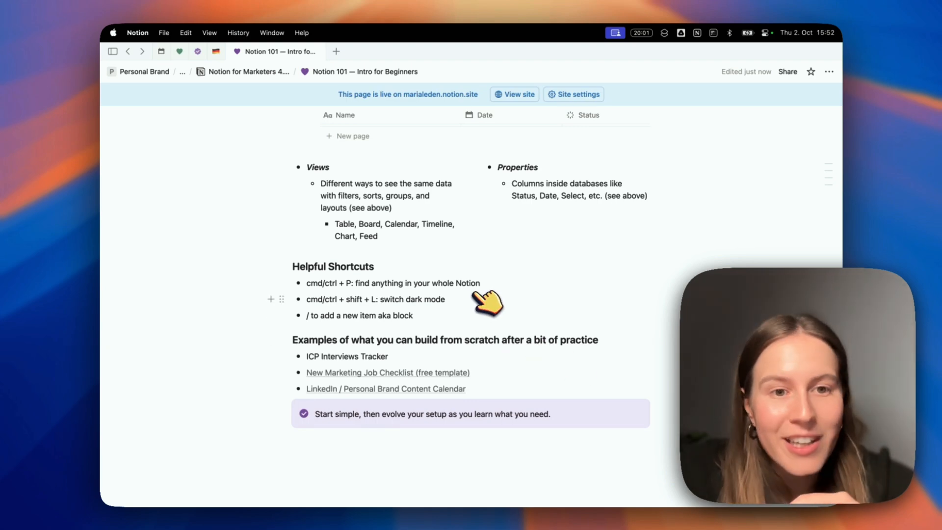
pyautogui.press('super+shift+l')
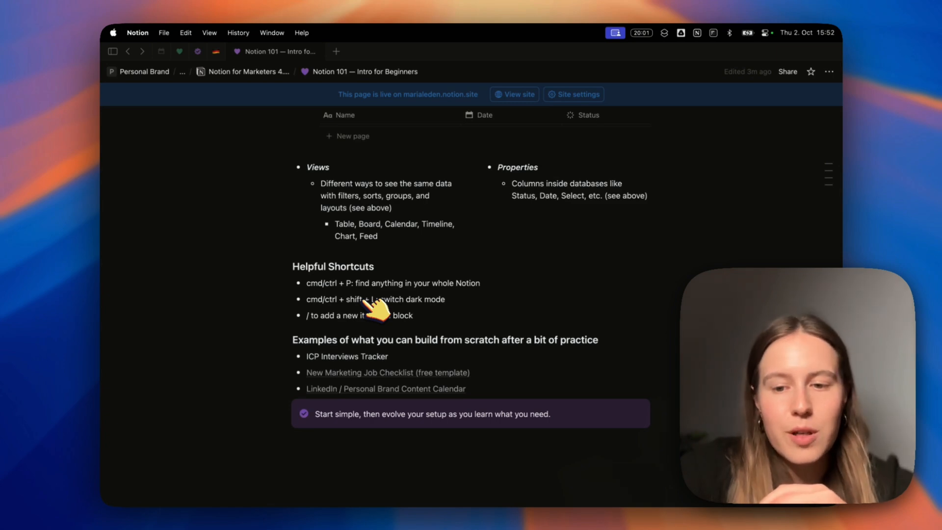
pyautogui.press('super+shift+l')
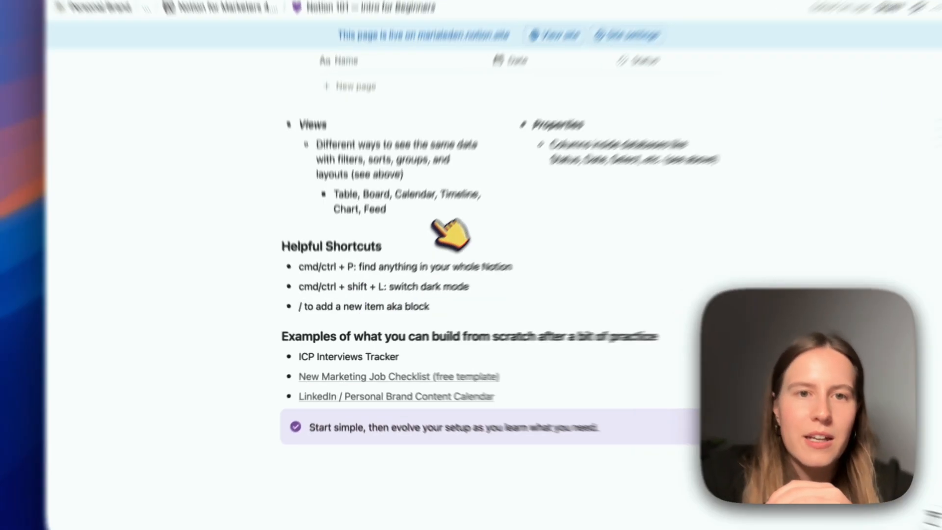
# Step: Open the list of insertable blocks on a new line above Helpful Shortcuts and skim it through the import options
pyautogui.click(415, 243)
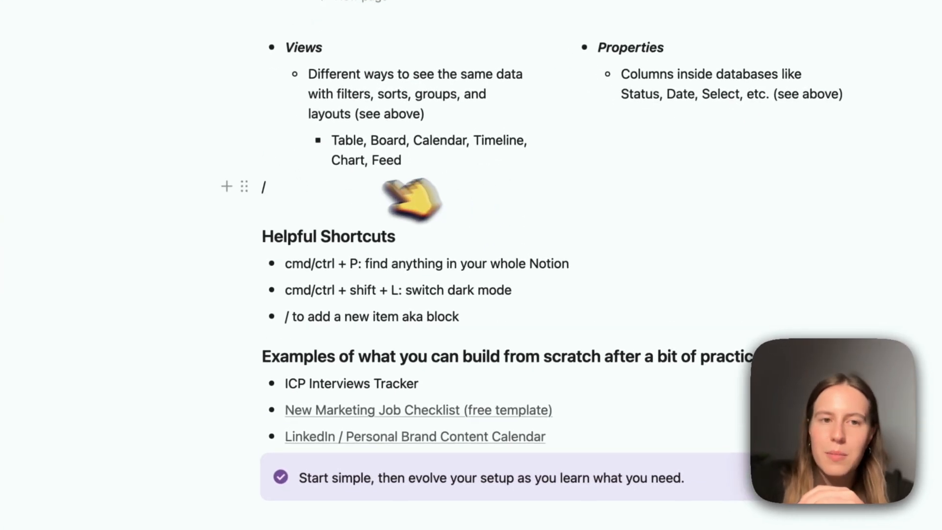
pyautogui.press('BackSpace')
pyautogui.write('/')
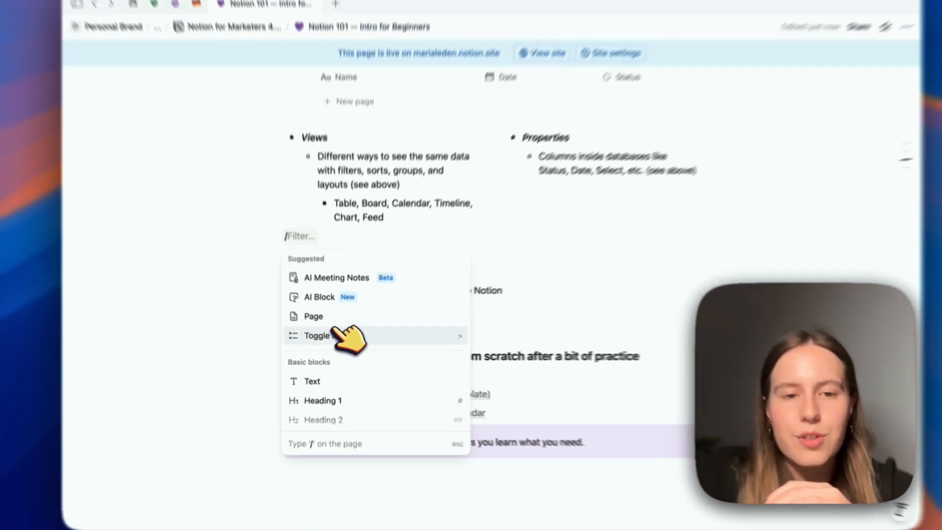
pyautogui.scroll(-6, 346, 384)
pyautogui.scroll(-12, 346, 376)
pyautogui.scroll(-15, 354, 382)
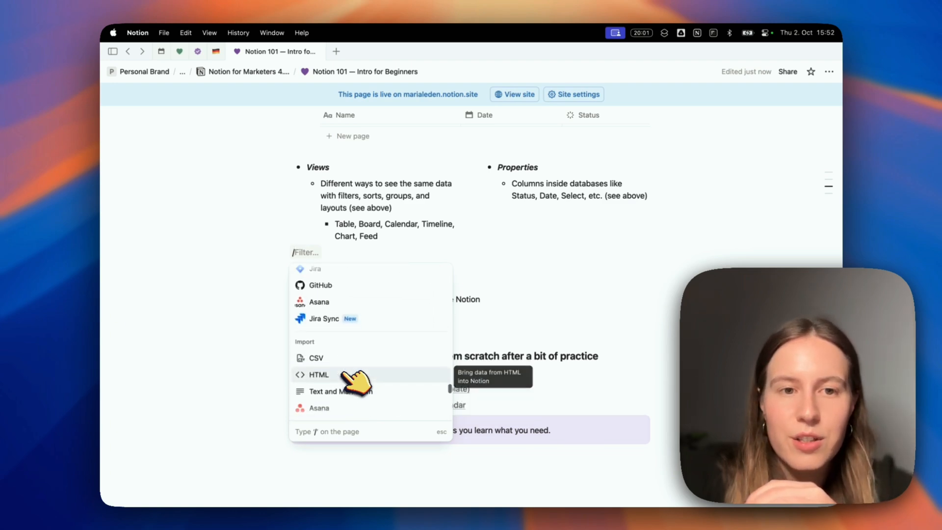
pyautogui.scroll(-8, 354, 382)
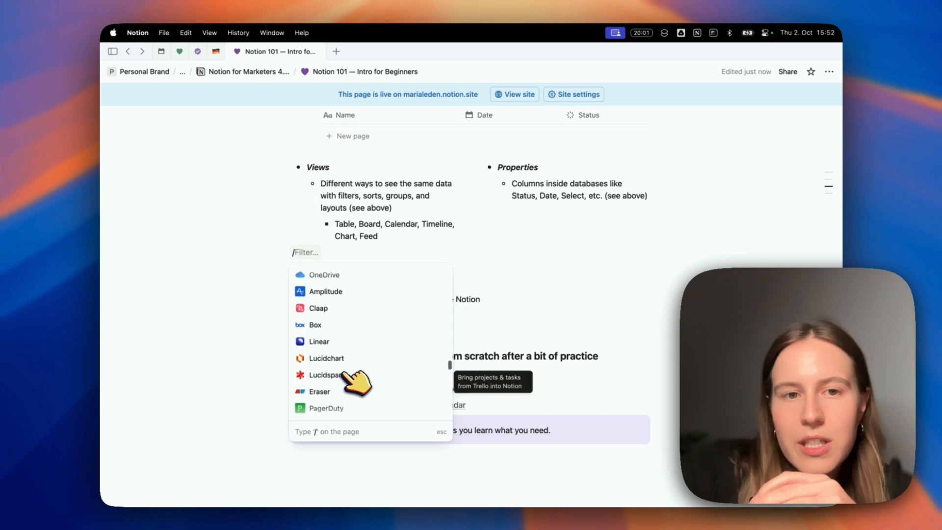
pyautogui.scroll(20, 357, 382)
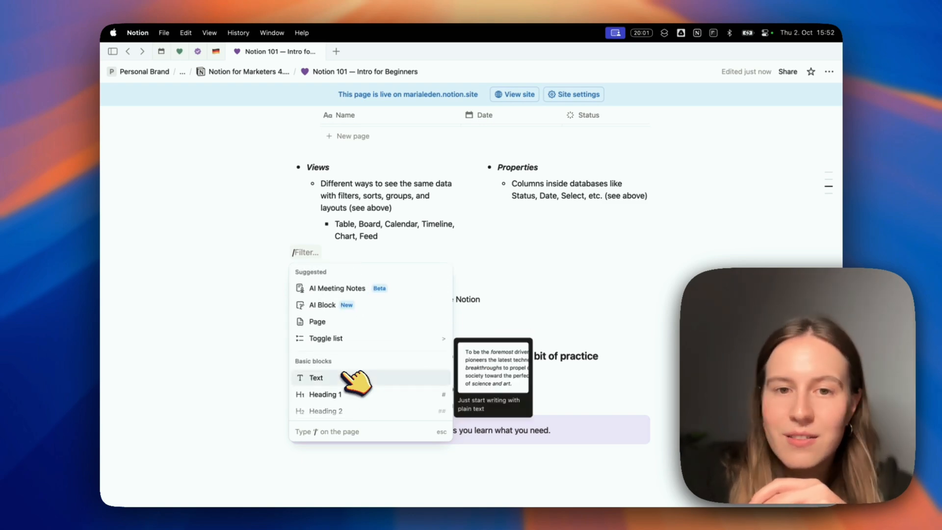
# Step: Look through the basic, media and database block types, insert none, and clear the slash from the line
pyautogui.scroll(-3, 382, 337)
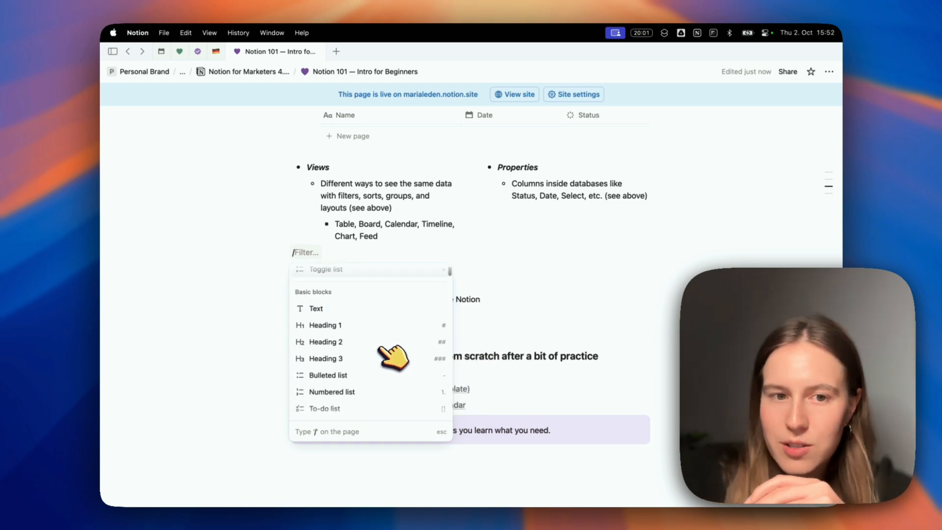
pyautogui.scroll(-3, 385, 333)
pyautogui.scroll(-3, 398, 339)
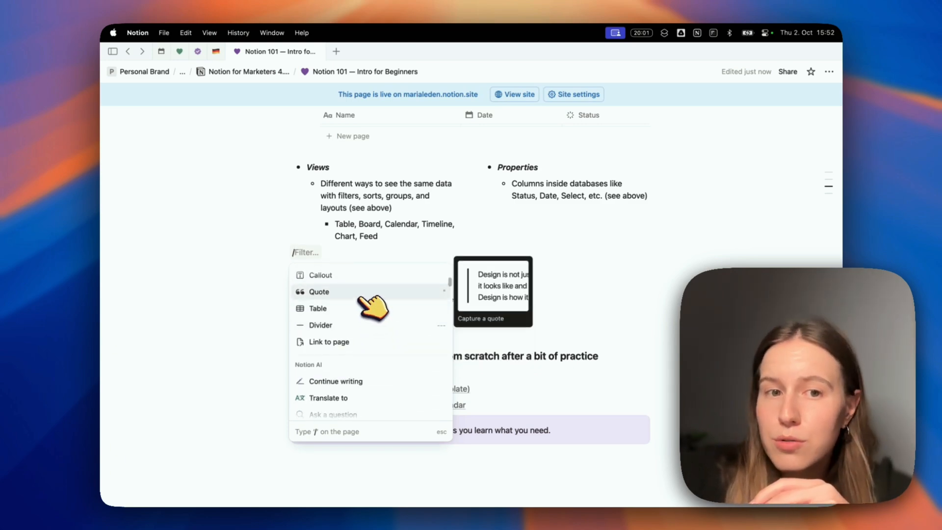
pyautogui.scroll(-5, 375, 305)
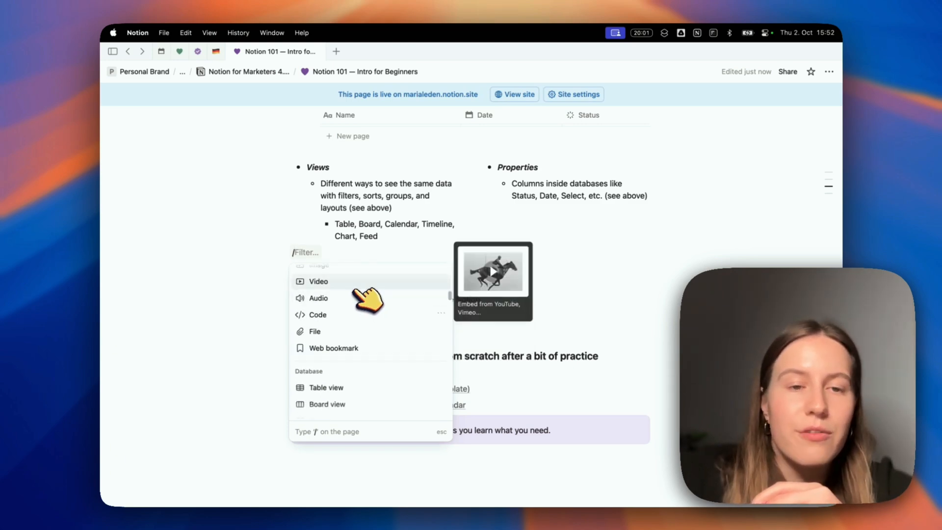
pyautogui.scroll(-3, 355, 328)
pyautogui.scroll(-10, 358, 333)
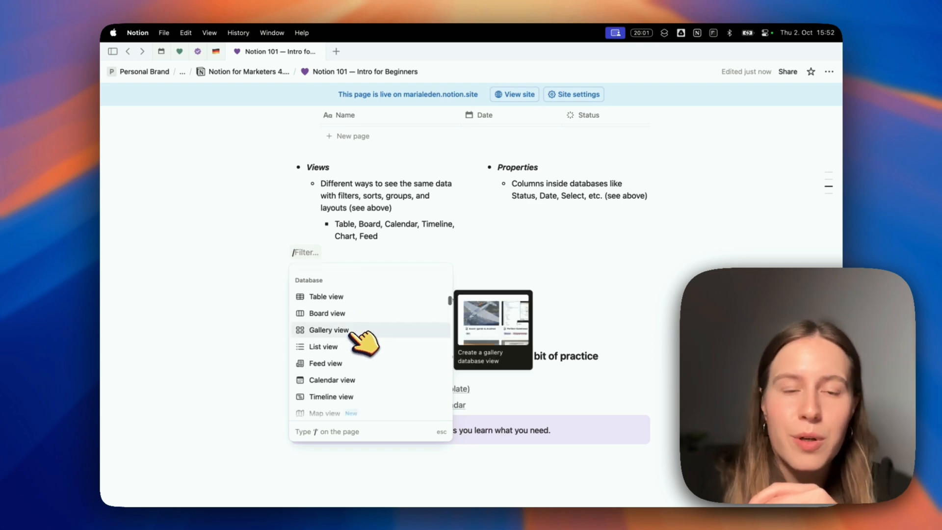
pyautogui.press('Escape')
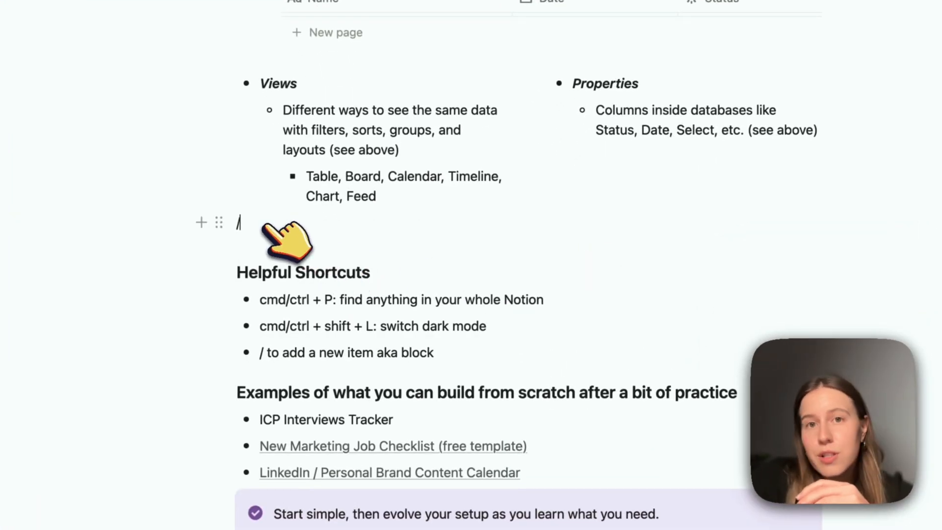
pyautogui.press('BackSpace')
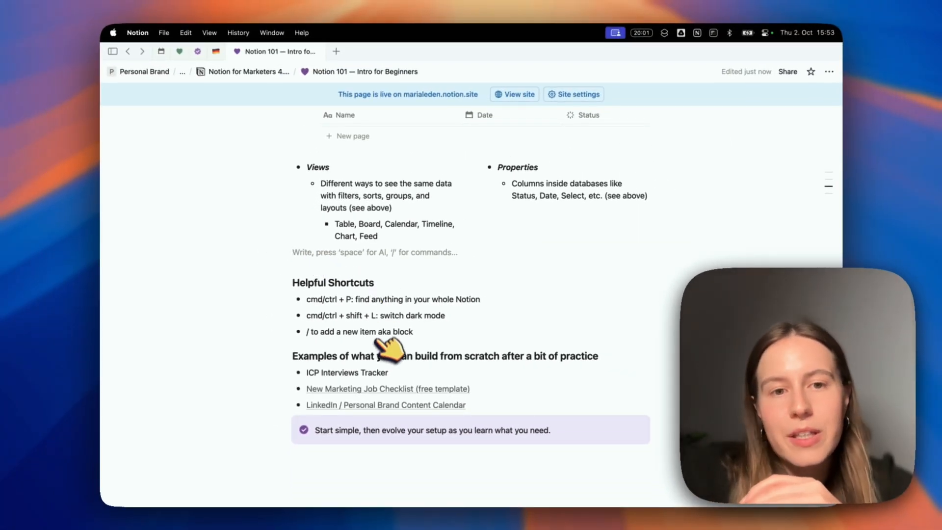
# Step: Review the page from its title and core building blocks down to the two Tasks databases
pyautogui.scroll(10, 388, 344)
pyautogui.scroll(12, 398, 343)
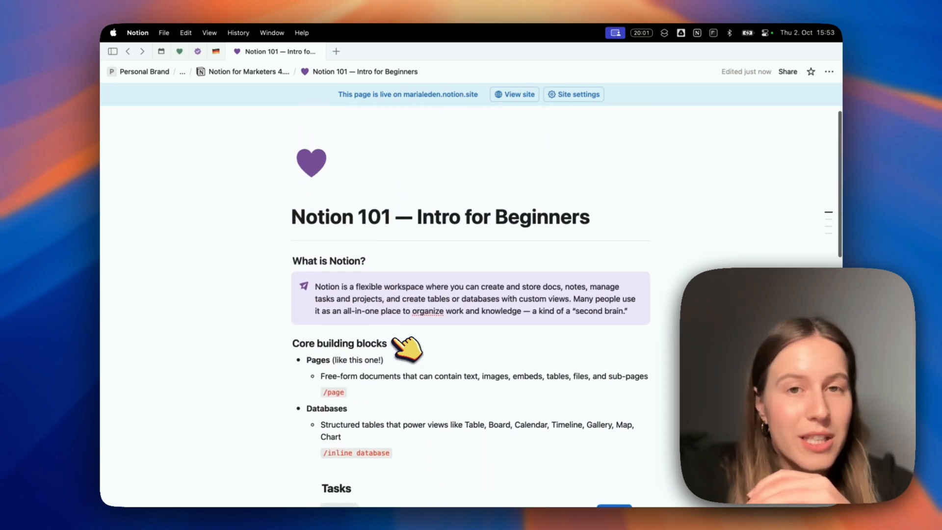
pyautogui.scroll(-1, 395, 341)
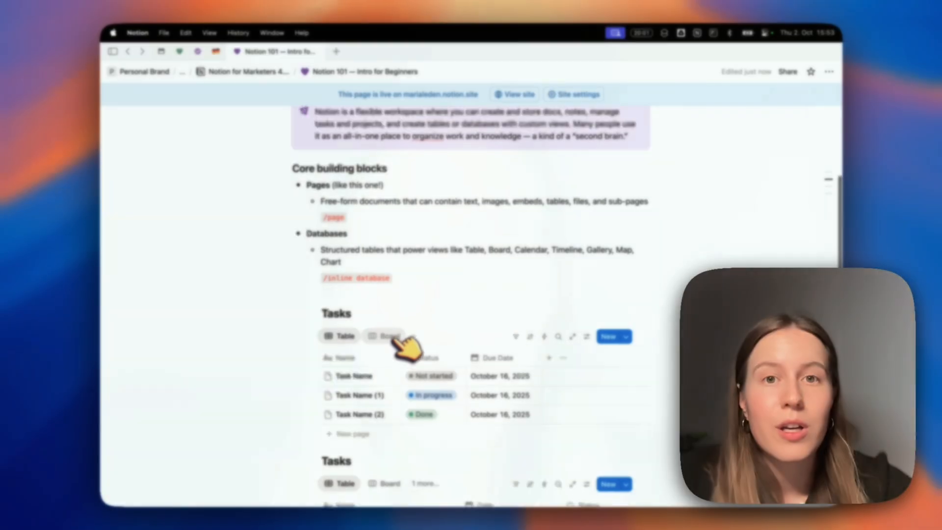
pyautogui.scroll(-2, 397, 344)
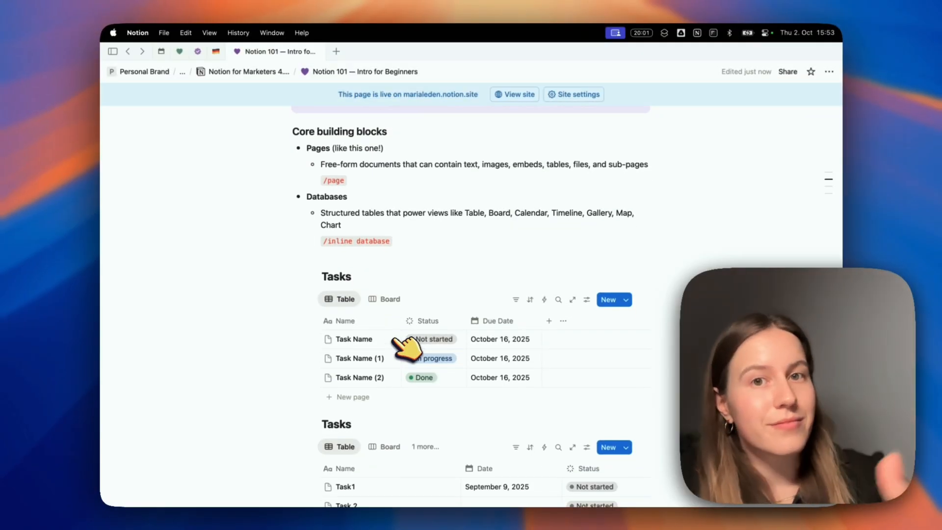
pyautogui.scroll(-5, 406, 347)
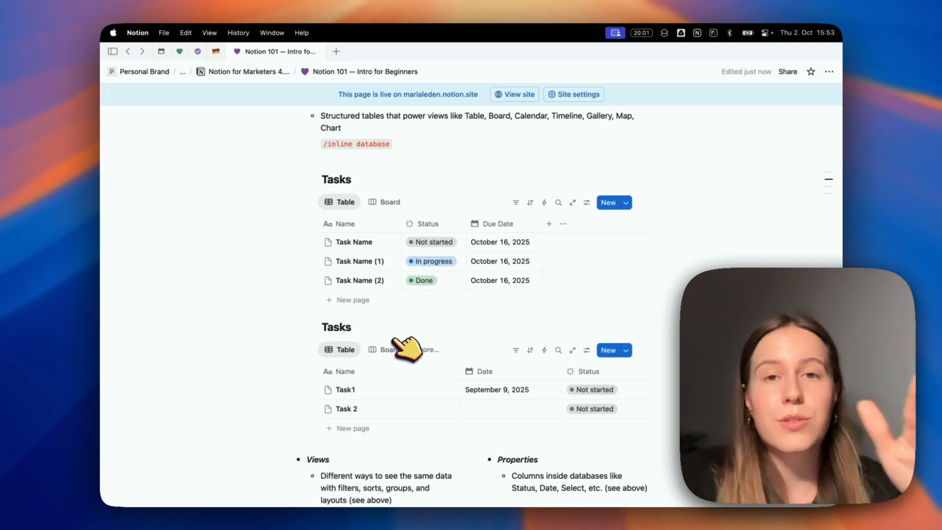